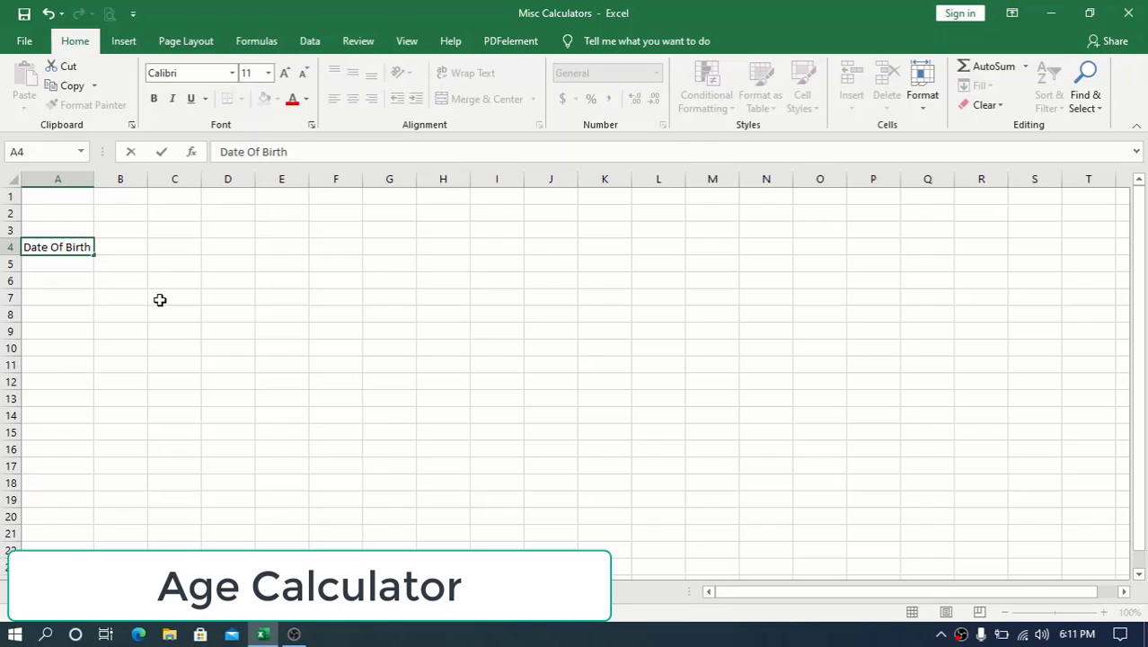
Step: Add the column headings Year, Months and Days in cells C4, D4 and E4, leaving B4 empty beside Date Of Birth
{"action": "key", "text": "Tab"}
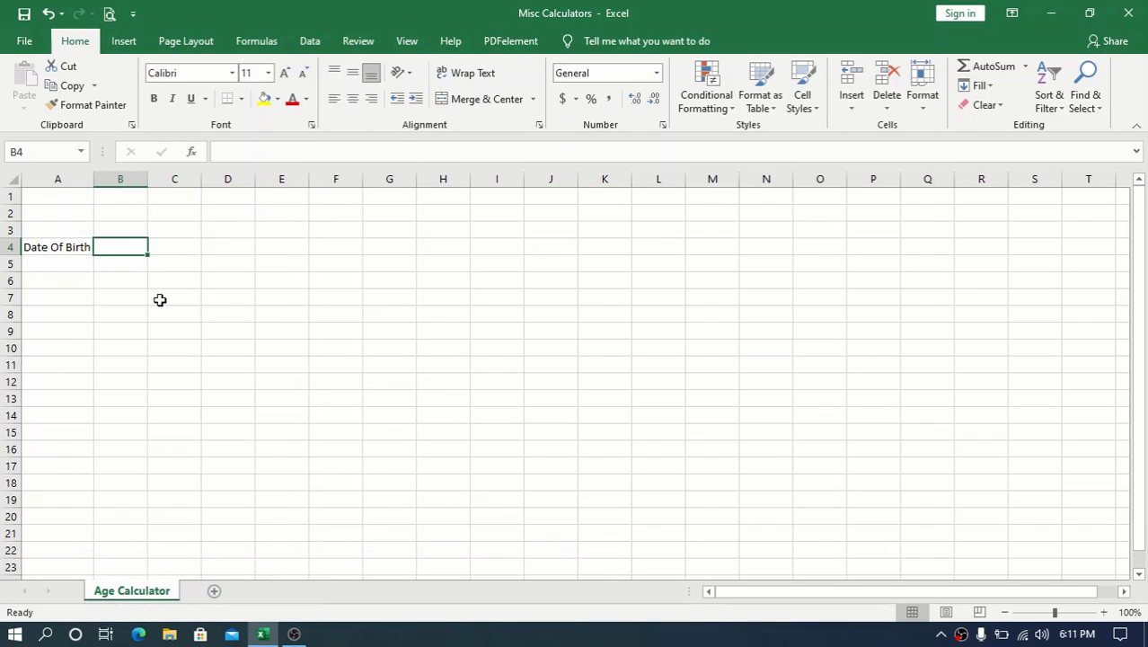
{"action": "key", "text": "Left"}
{"action": "key", "text": "Right"}
{"action": "key", "text": "Right"}
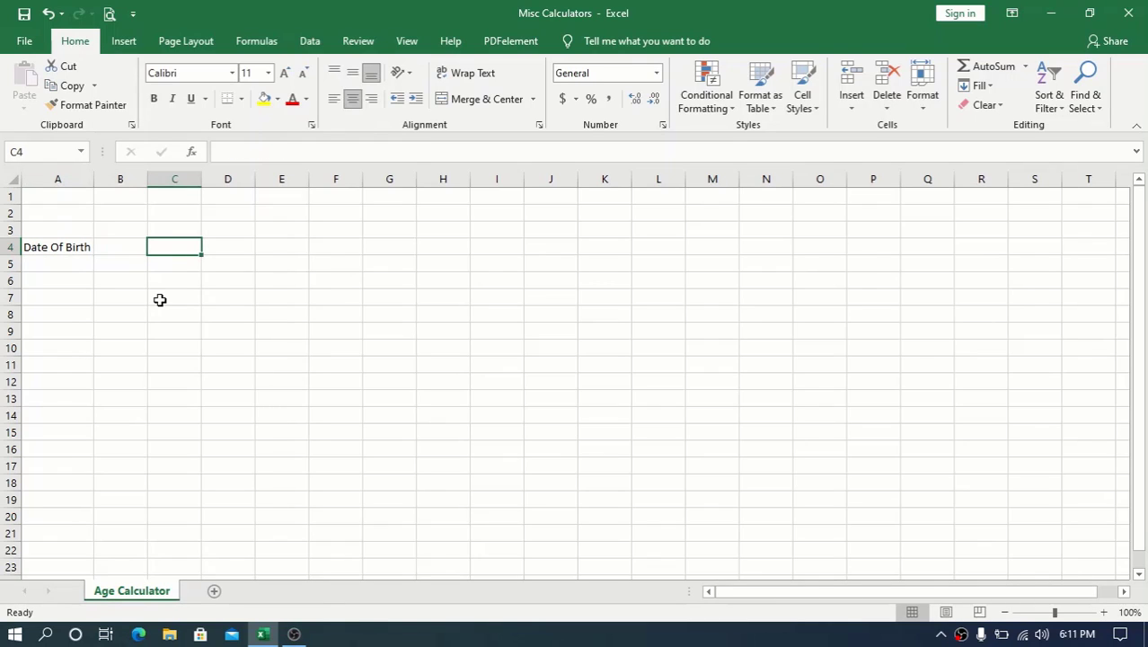
{"action": "type", "text": "Yea"}
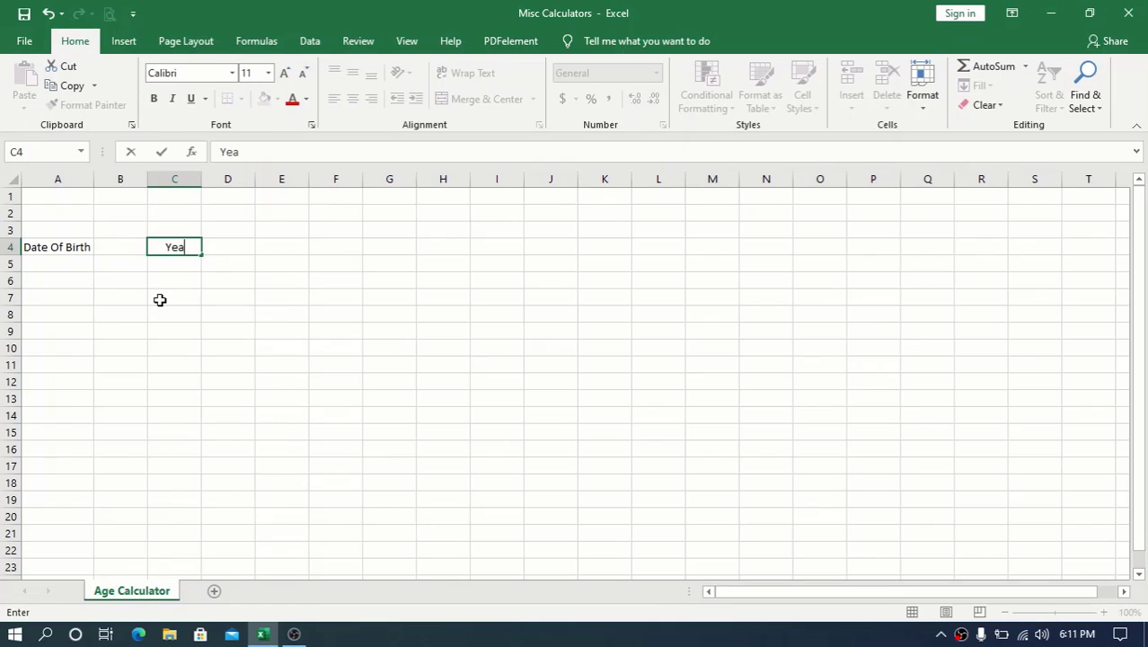
{"action": "type", "text": "r"}
{"action": "key", "text": "Right"}
{"action": "type", "text": "M"}
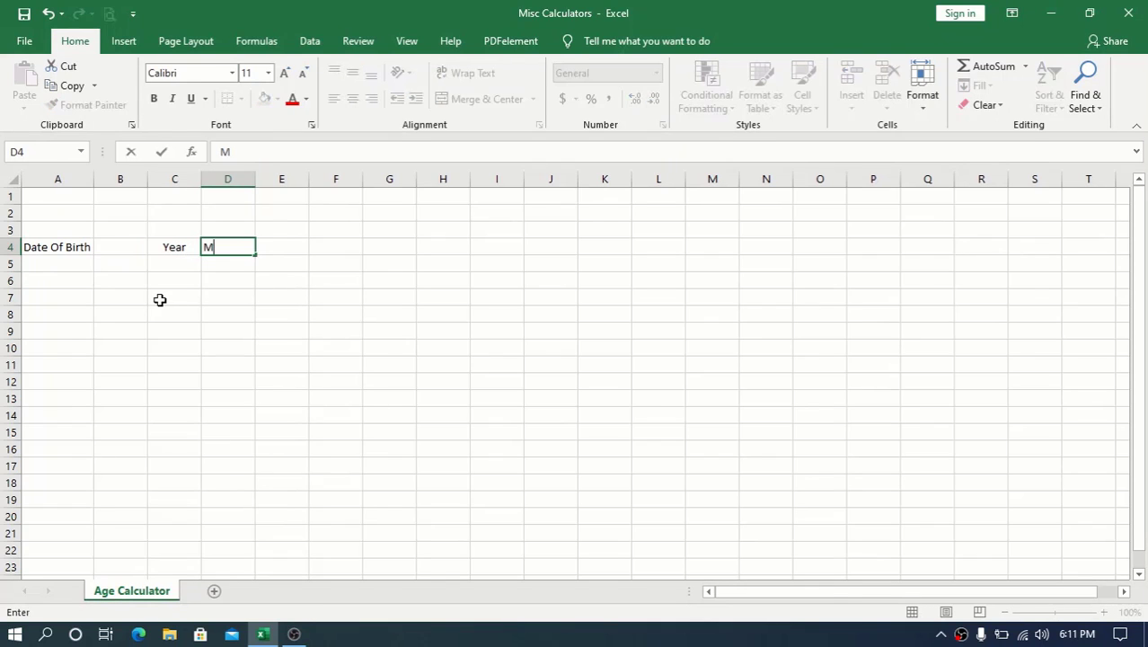
{"action": "type", "text": "onths"}
{"action": "key", "text": "Tab"}
{"action": "type", "text": "D"}
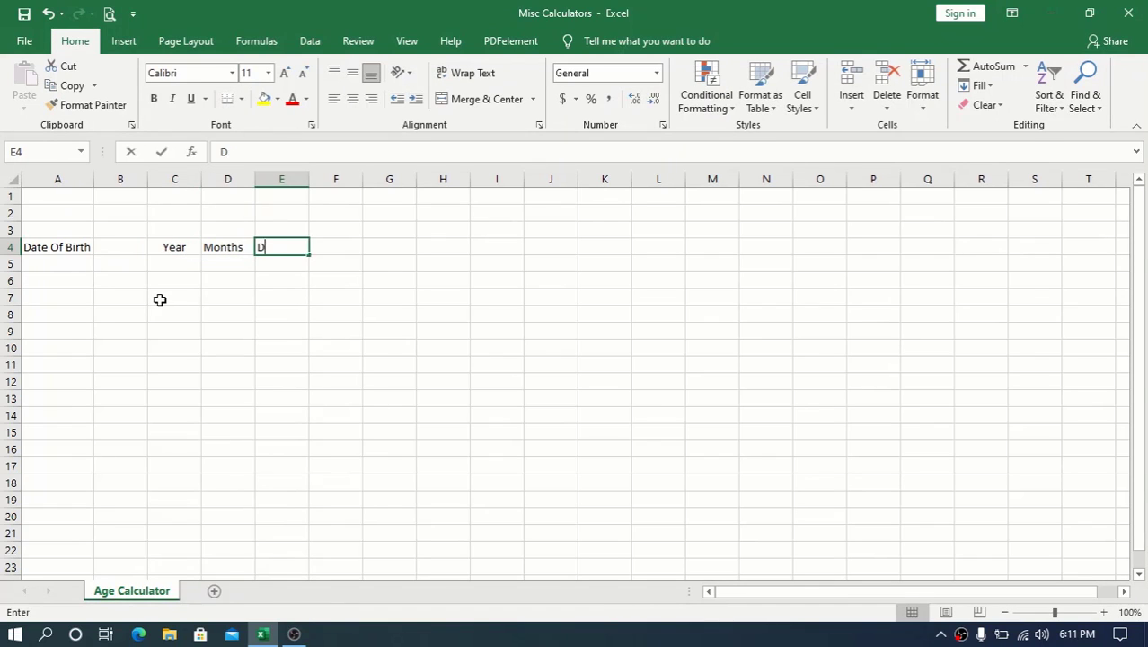
{"action": "type", "text": "ays"}
{"action": "key", "text": "Return"}
Step: Merge and center C3:E3 above the Year, Months and Days headings and enter the title Total Age in
{"action": "key", "text": "Up"}
{"action": "key", "text": "Up"}
{"action": "key", "text": "shift+Right"}
{"action": "key", "text": "shift+Right"}
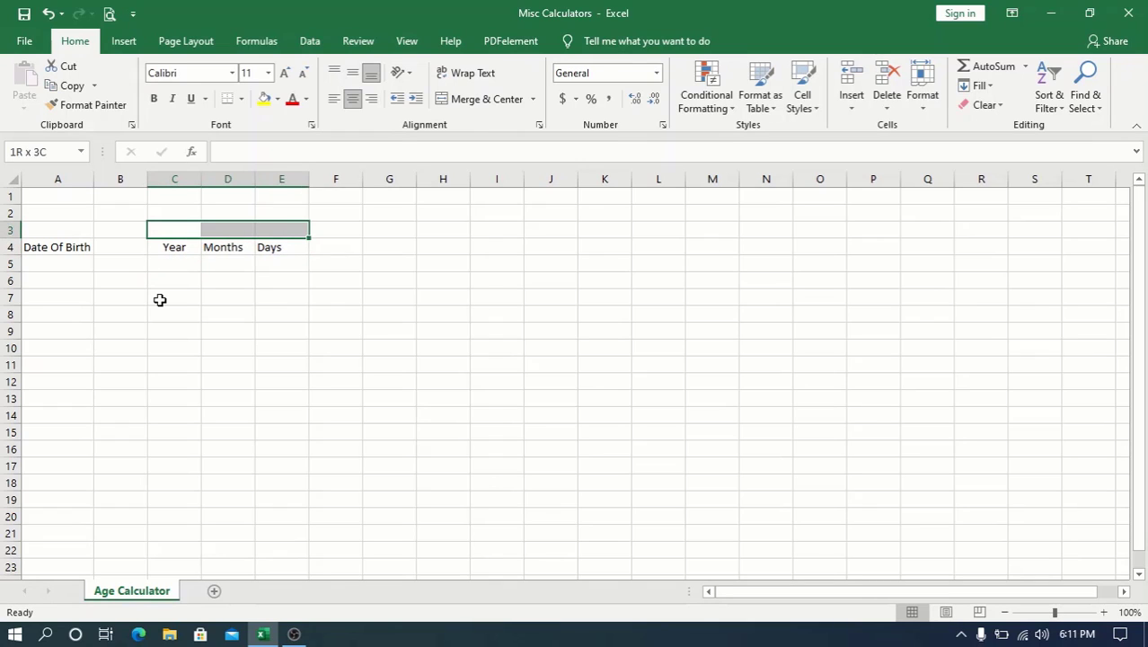
{"action": "left_click", "coordinate": [438, 99]}
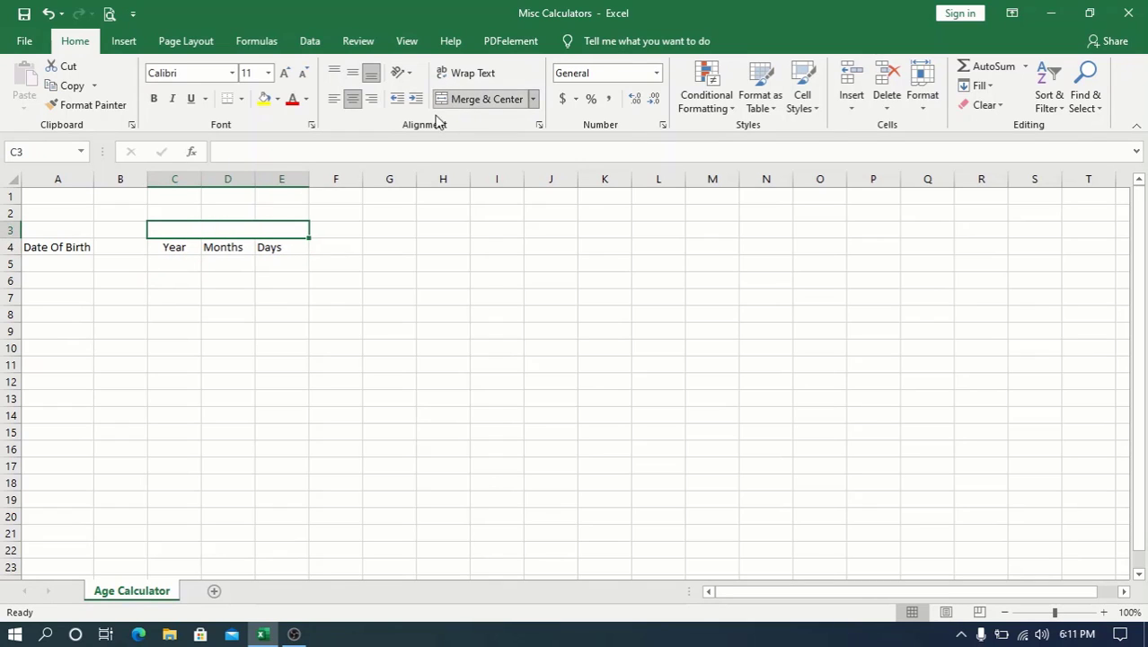
{"action": "type", "text": "Tota"}
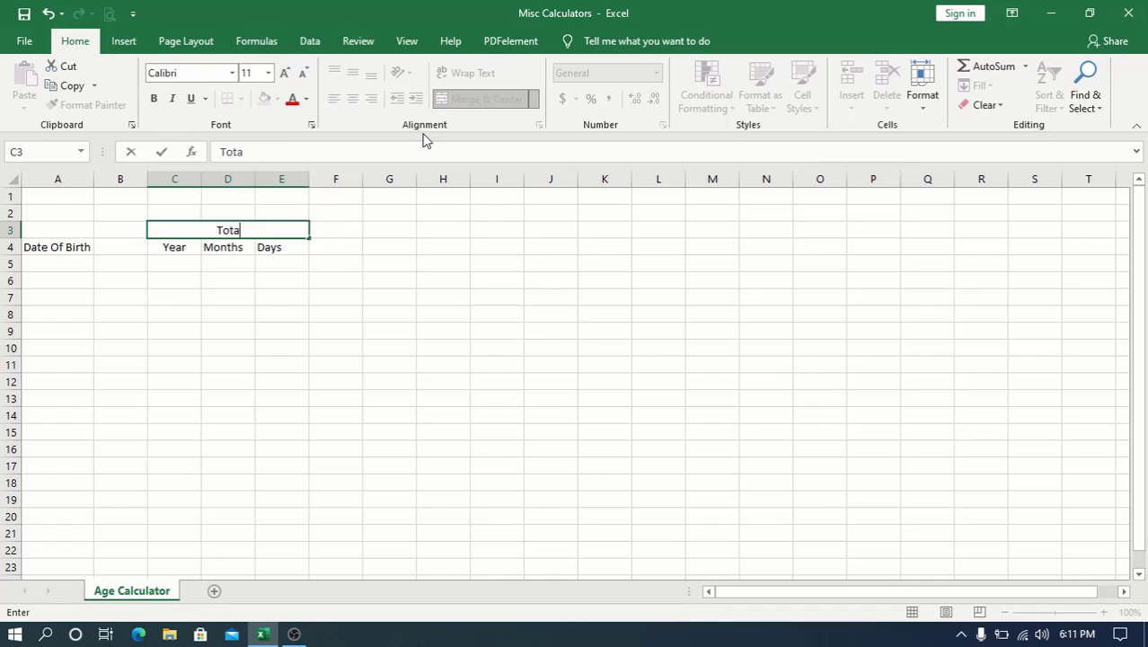
{"action": "type", "text": "l Age in"}
{"action": "key", "text": "Return"}
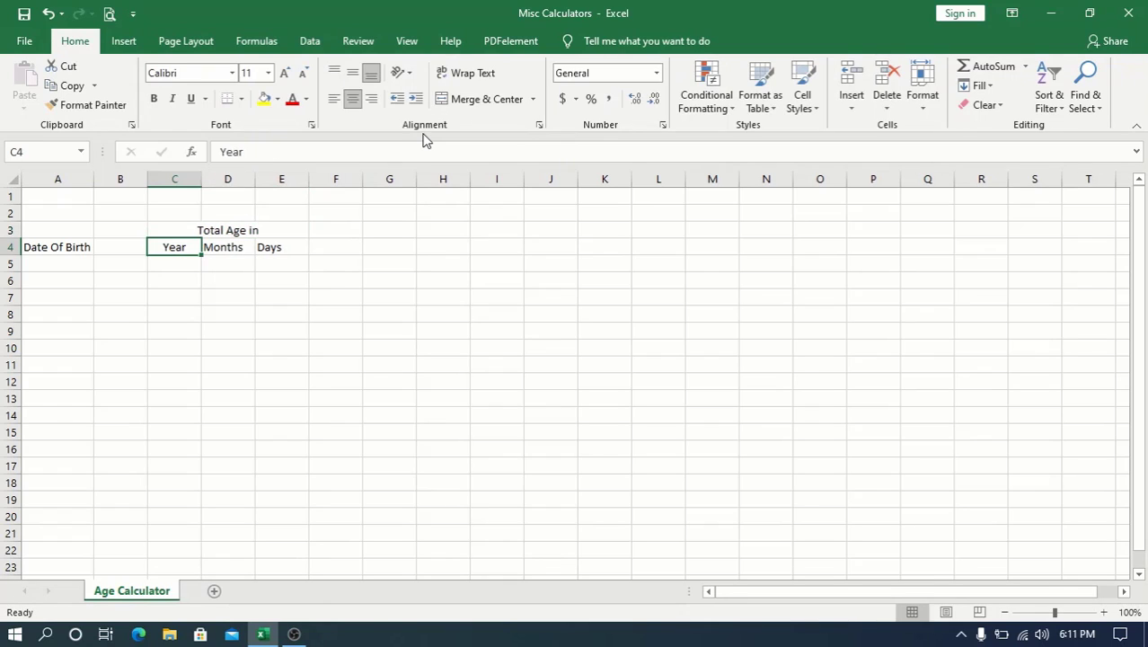
Step: Merge and center A3:A4 for the Date Of Birth label, and B3:B4 for its value
{"action": "key", "text": "Up"}
{"action": "key", "text": "Left"}
{"action": "key", "text": "Left"}
{"action": "key", "text": "Down"}
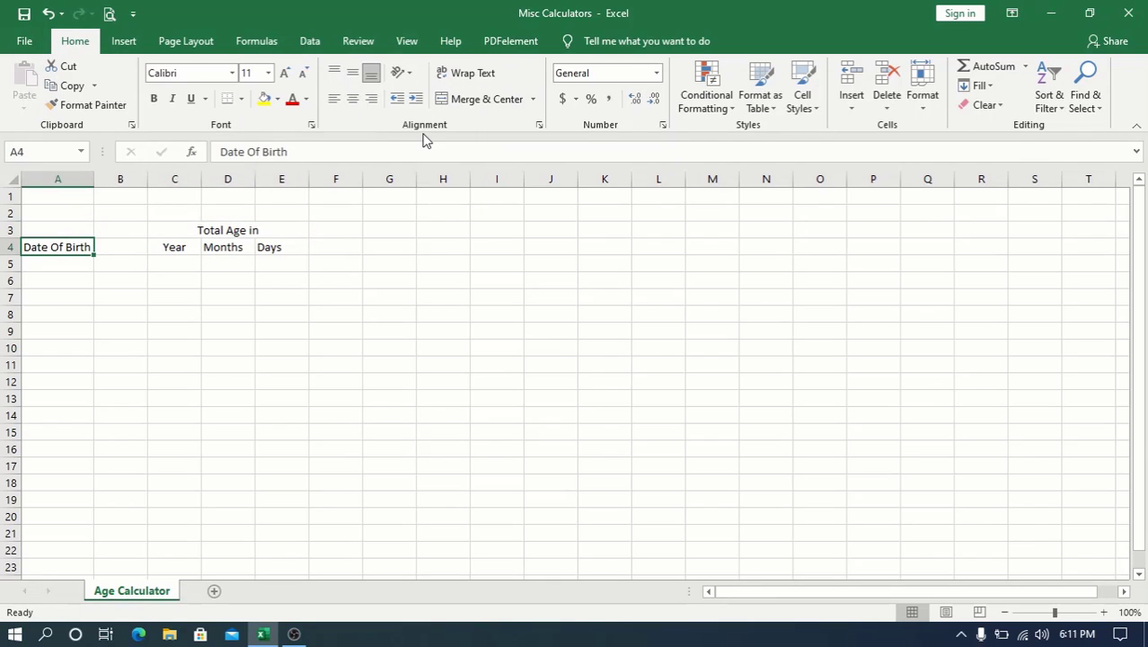
{"action": "key", "text": "Right"}
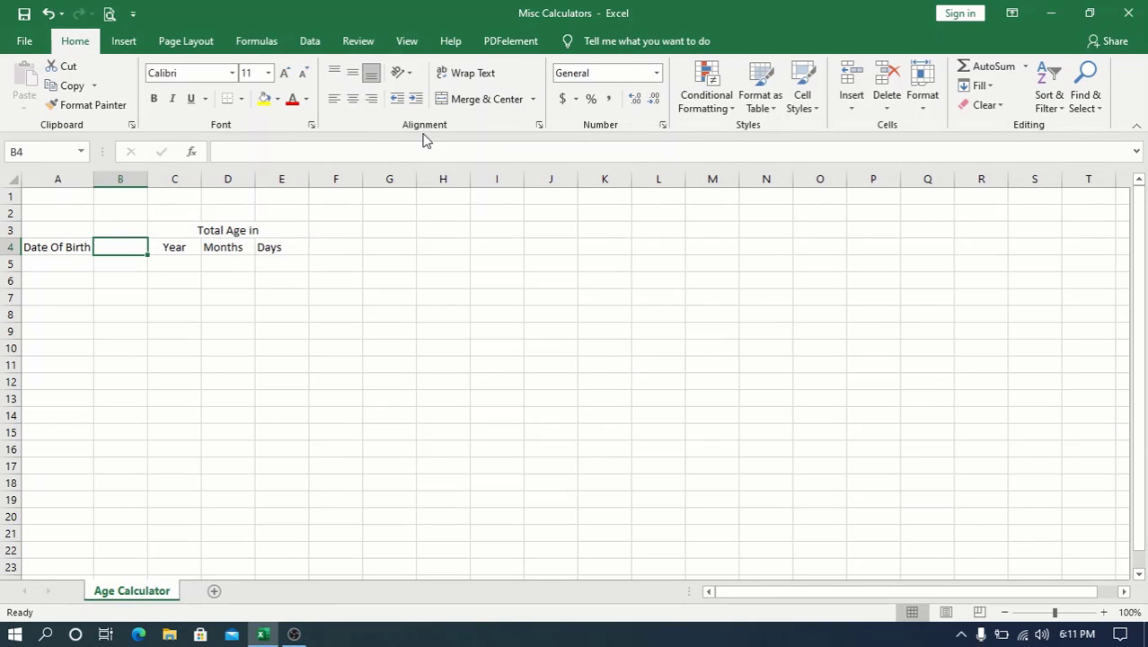
{"action": "left_click_drag", "start_coordinate": [57, 230], "coordinate": [128, 248]}
{"action": "left_click", "coordinate": [476, 99]}
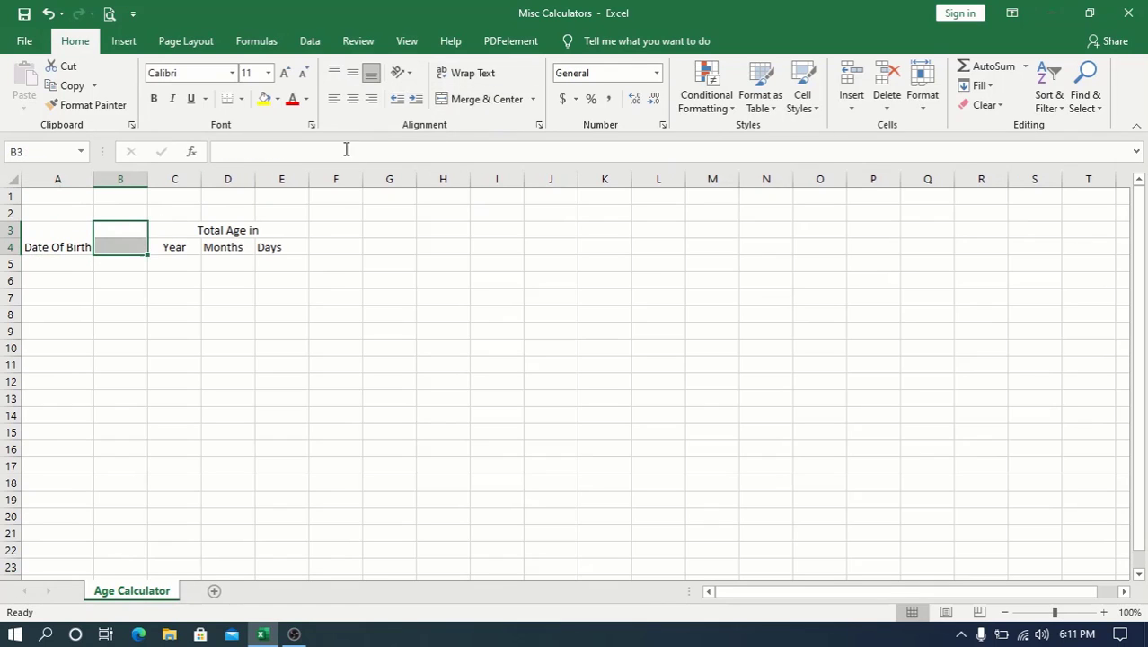
{"action": "left_click", "coordinate": [479, 98]}
Step: Middle-align the Date Of Birth label vertically in its merged cell and make it bold
{"action": "left_click", "coordinate": [72, 235]}
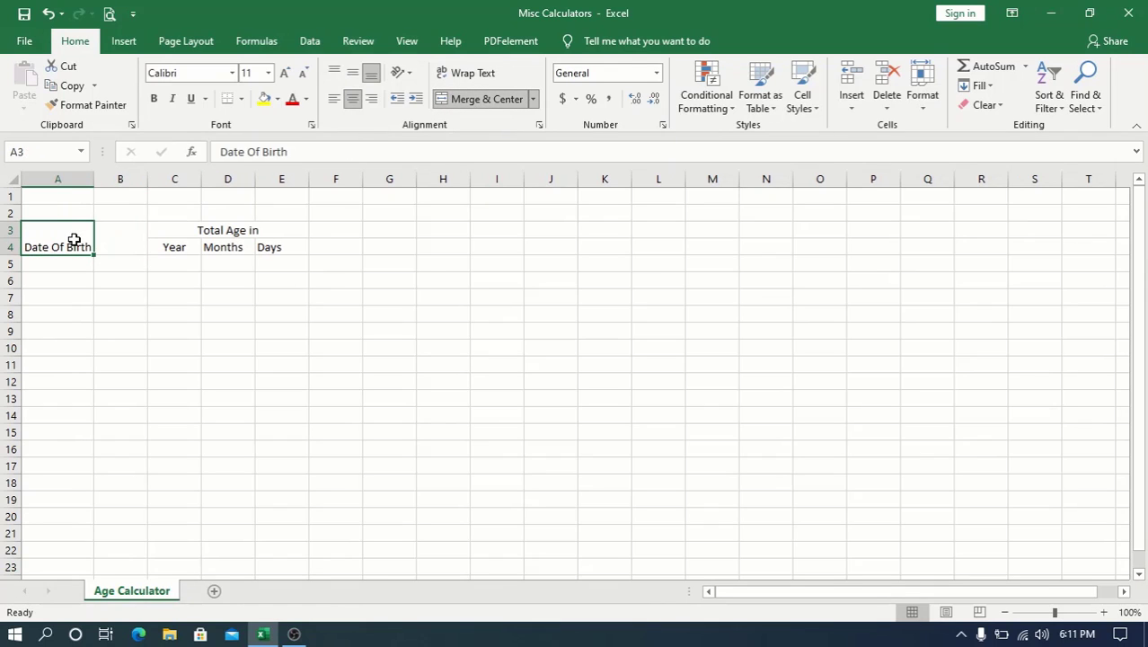
{"action": "left_click", "coordinate": [358, 75]}
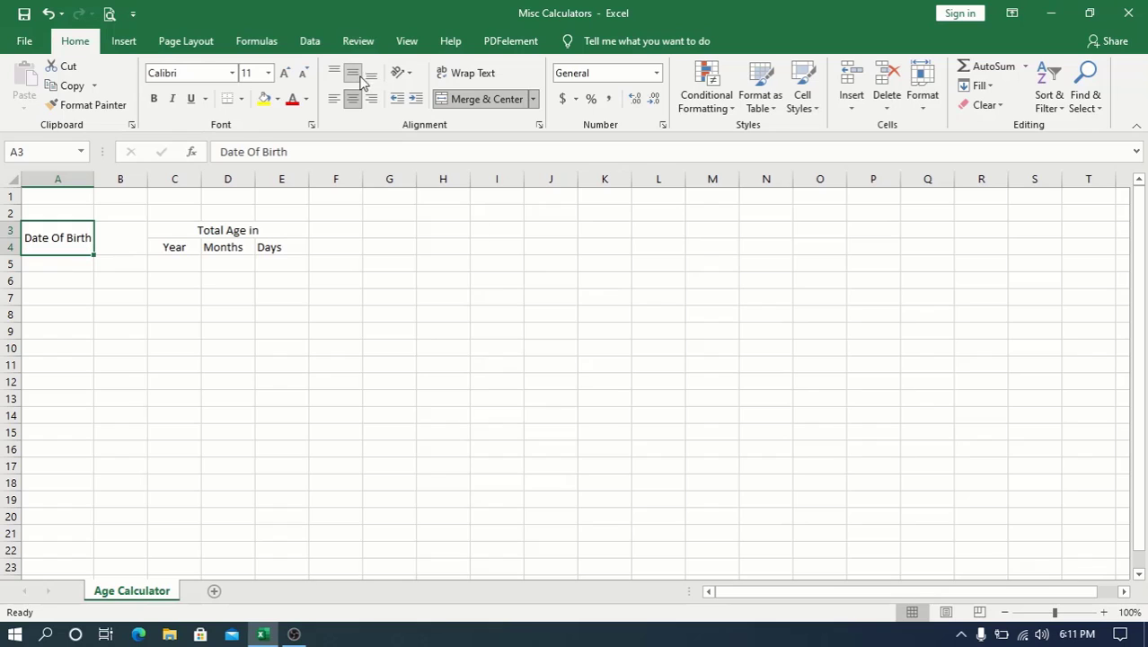
{"action": "left_click", "coordinate": [153, 99]}
Step: Widen column B for the date value and make column E slightly wider than its neighbours
{"action": "left_click_drag", "start_coordinate": [148, 179], "coordinate": [200, 177]}
{"action": "left_click_drag", "start_coordinate": [217, 226], "coordinate": [324, 248]}
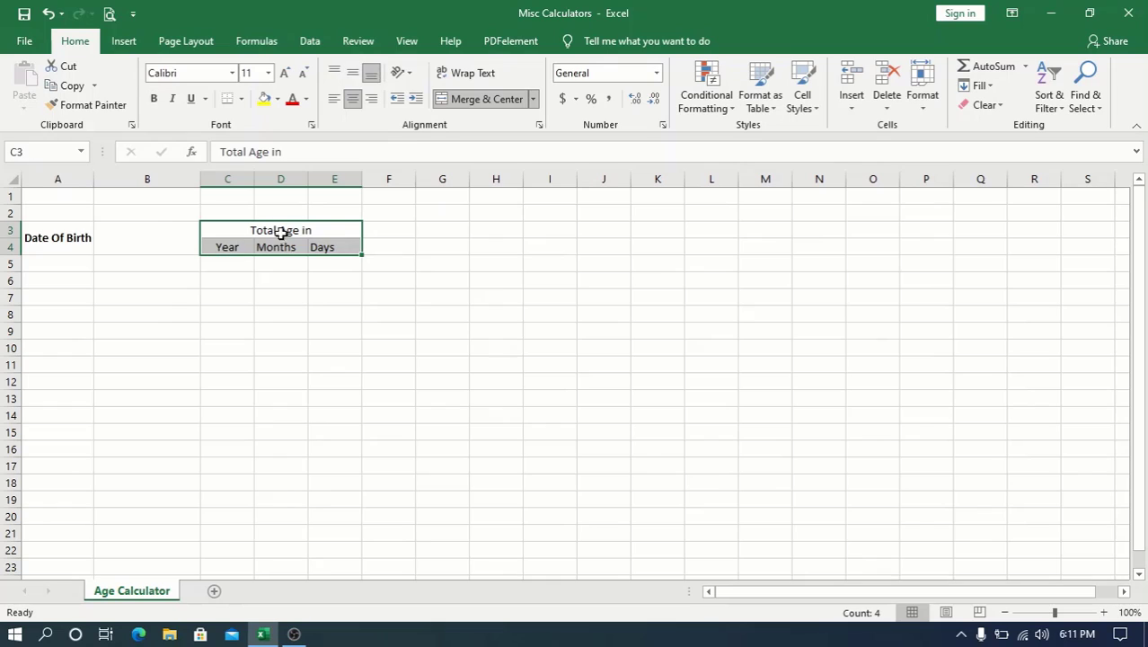
{"action": "double_click", "coordinate": [361, 179]}
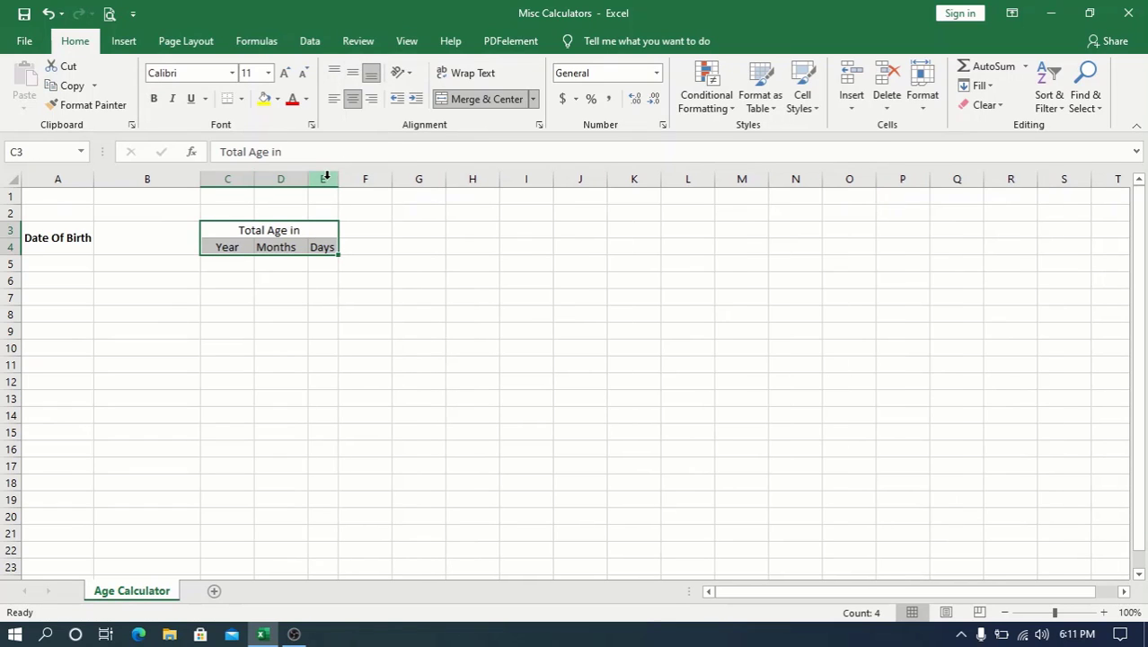
{"action": "left_click_drag", "start_coordinate": [331, 177], "coordinate": [374, 175]}
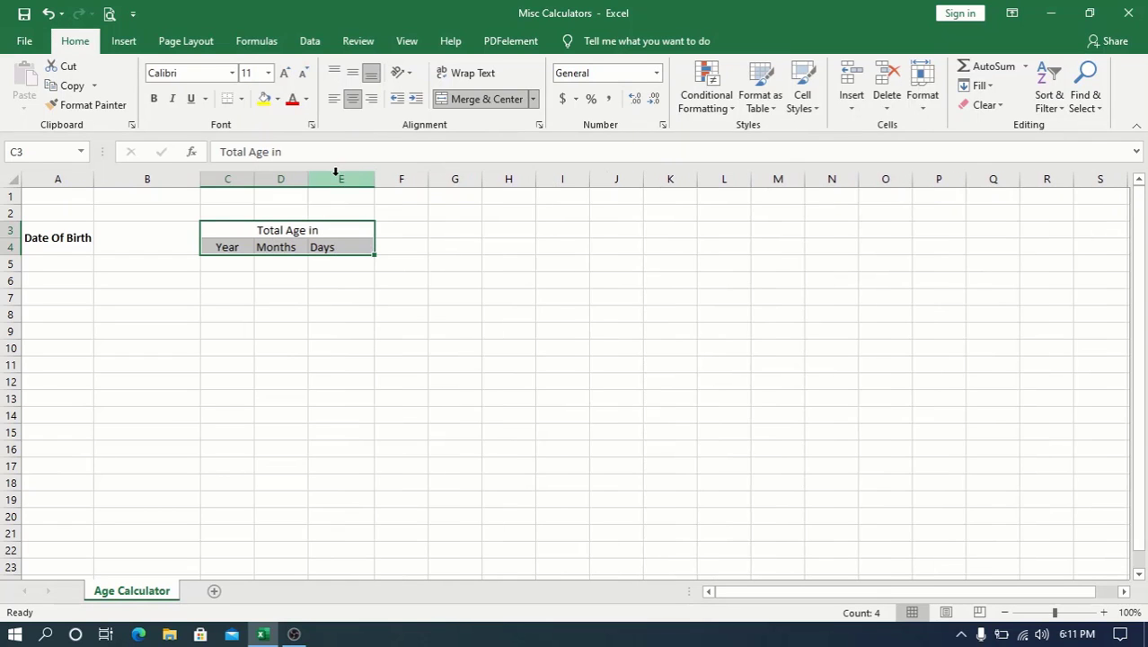
{"action": "left_click", "coordinate": [242, 263]}
Step: Enter a sample date of birth in the merged cell B3
{"action": "left_click", "coordinate": [126, 237]}
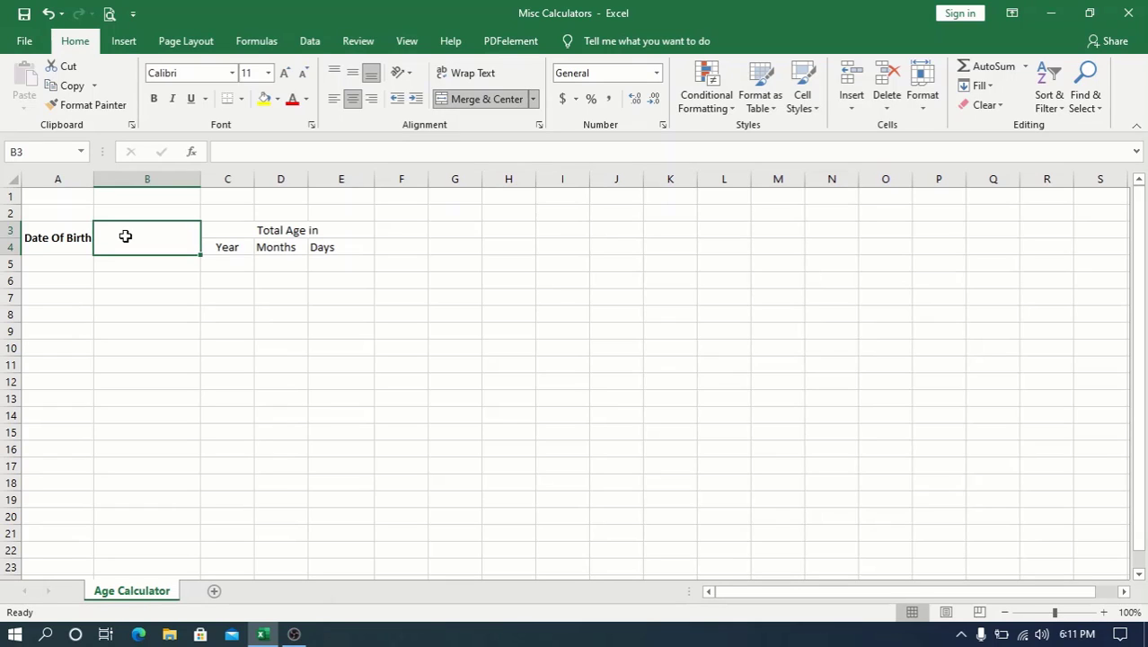
{"action": "type", "text": "11-01-"}
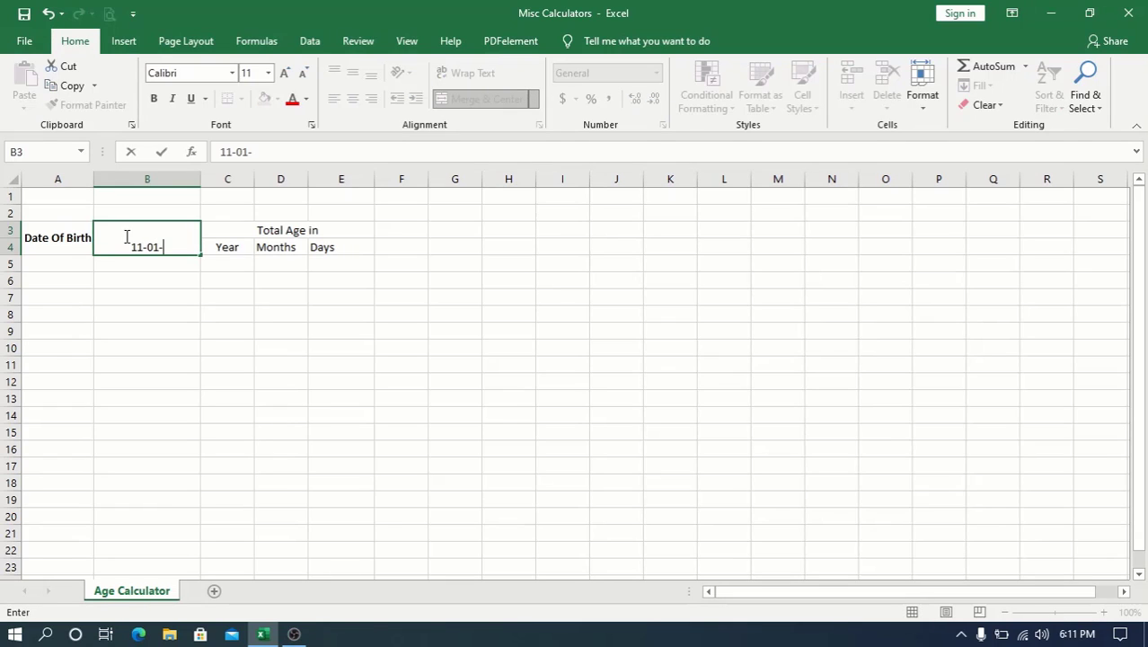
{"action": "type", "text": "1987"}
{"action": "key", "text": "Return"}
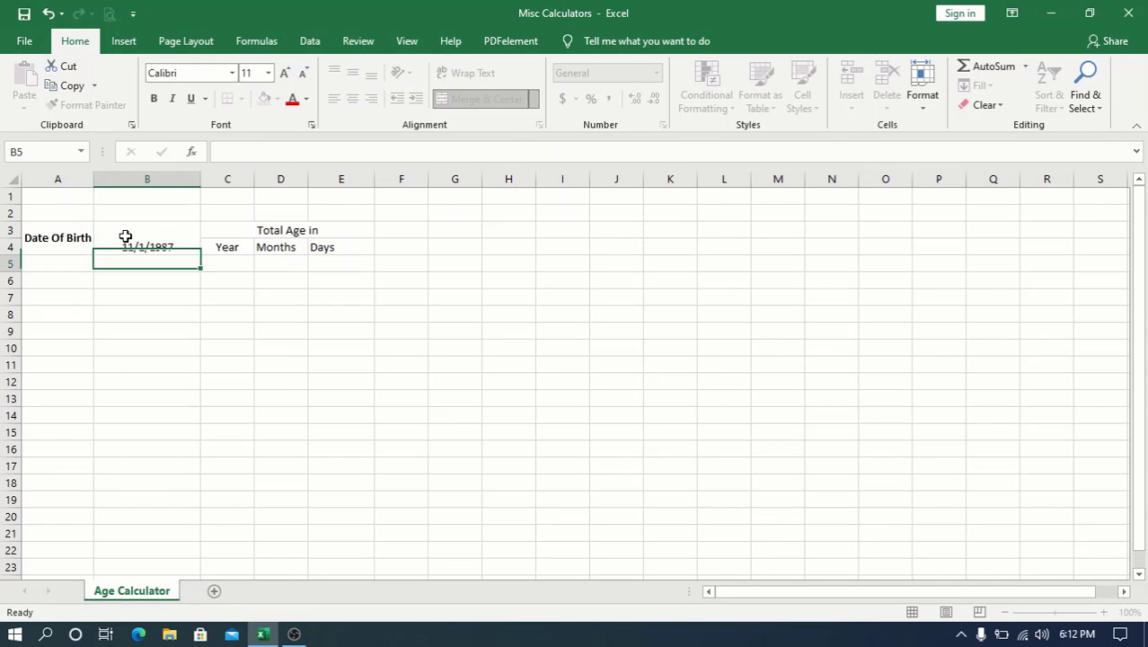
{"action": "left_click", "coordinate": [126, 236]}
{"action": "right_click", "coordinate": [127, 238]}
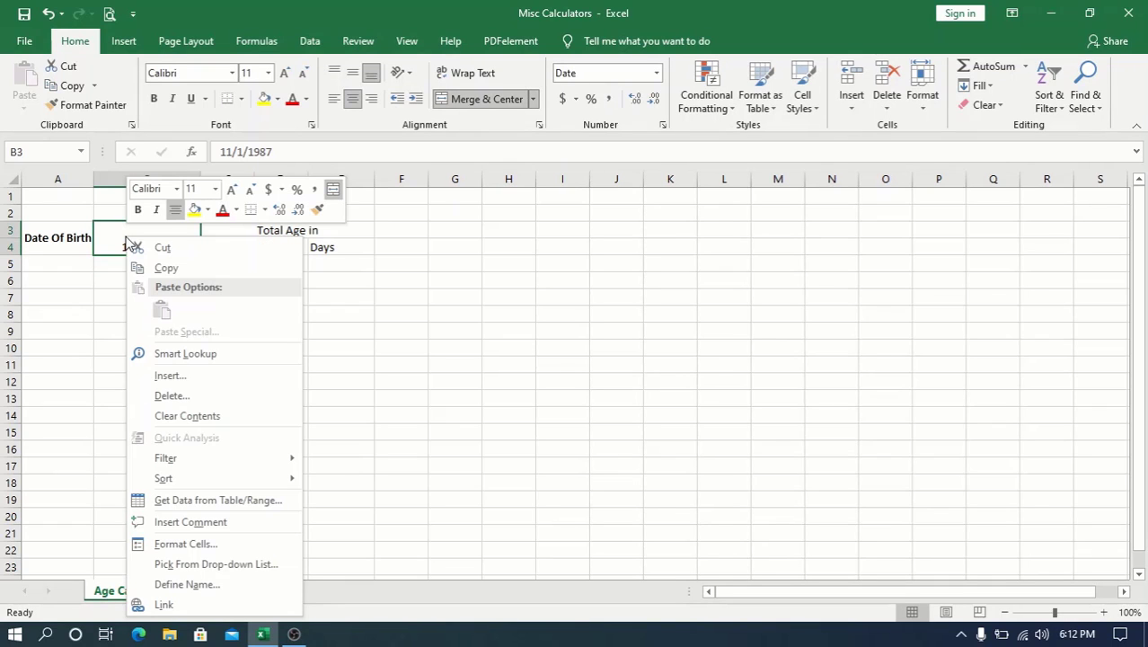
{"action": "left_click", "coordinate": [404, 309]}
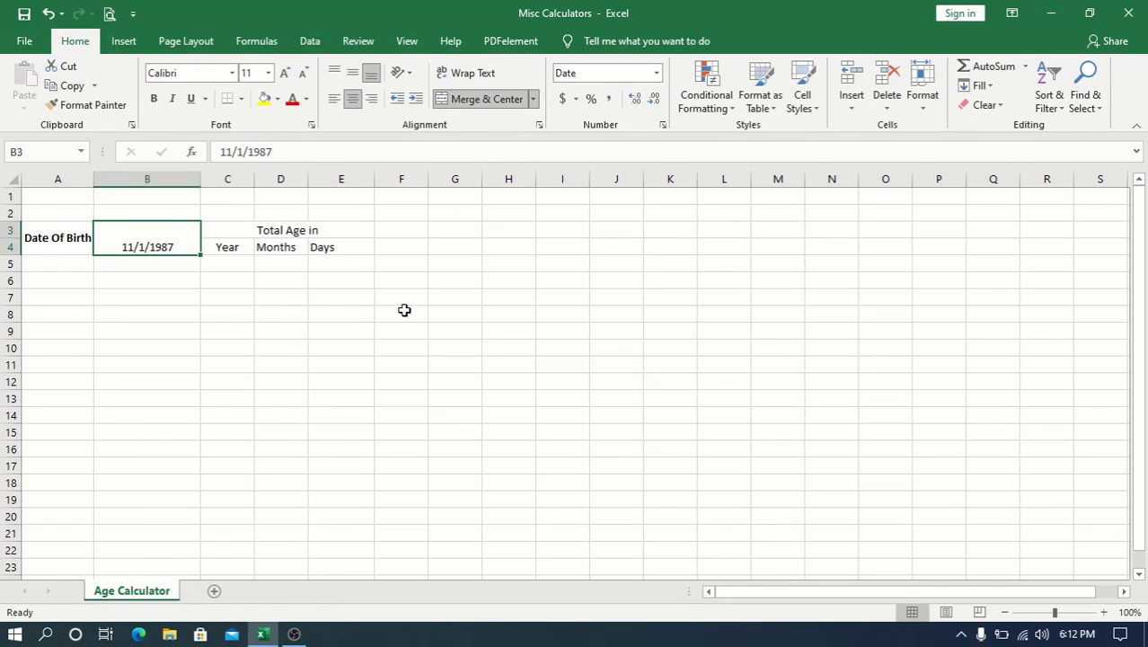
Step: Format the date in B3 with the two-digit-day 14-Mar-12 date type
{"action": "right_click", "coordinate": [130, 230]}
{"action": "left_click", "coordinate": [235, 544]}
{"action": "left_click", "coordinate": [43, 407]}
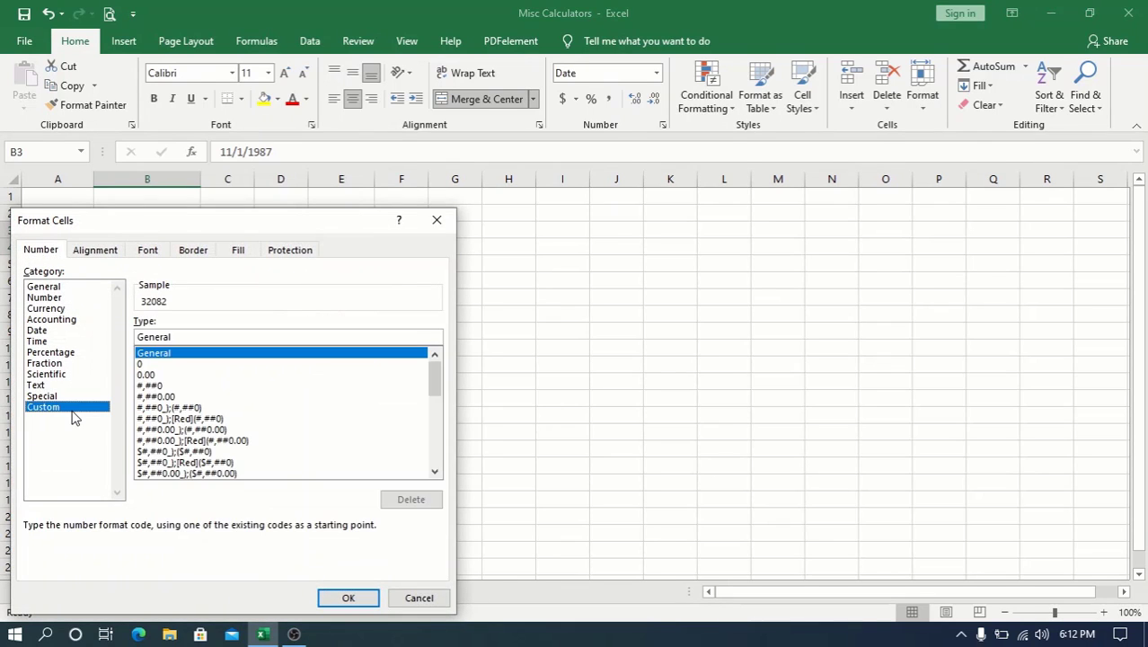
{"action": "left_click", "coordinate": [425, 378]}
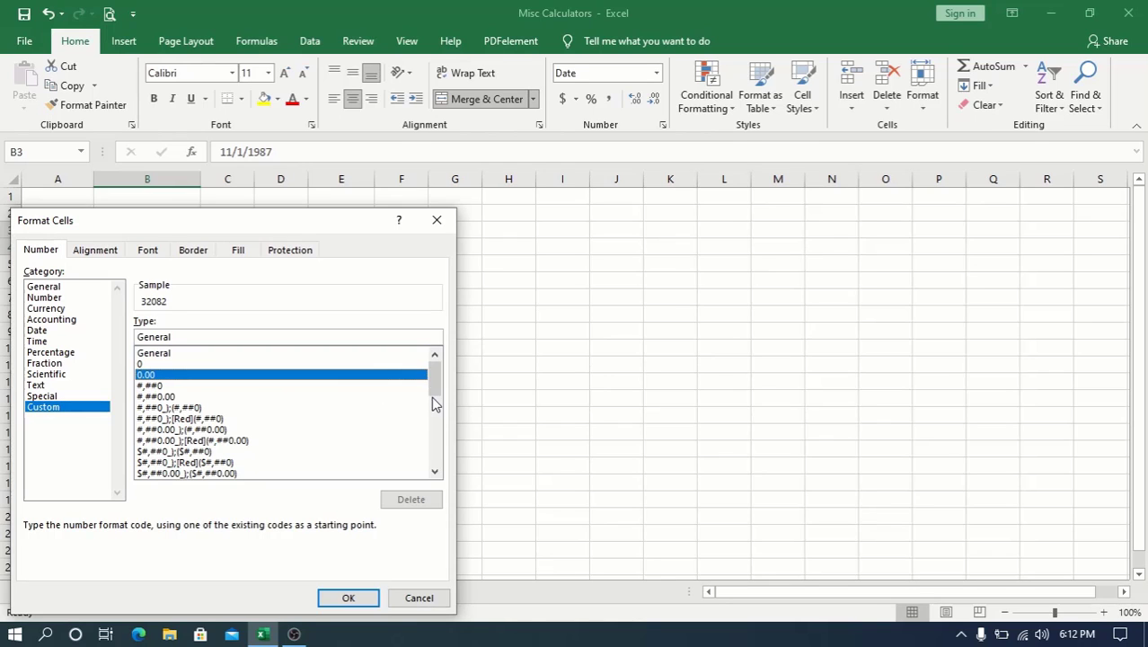
{"action": "left_click_drag", "start_coordinate": [430, 385], "coordinate": [454, 381]}
{"action": "left_click", "coordinate": [94, 331]}
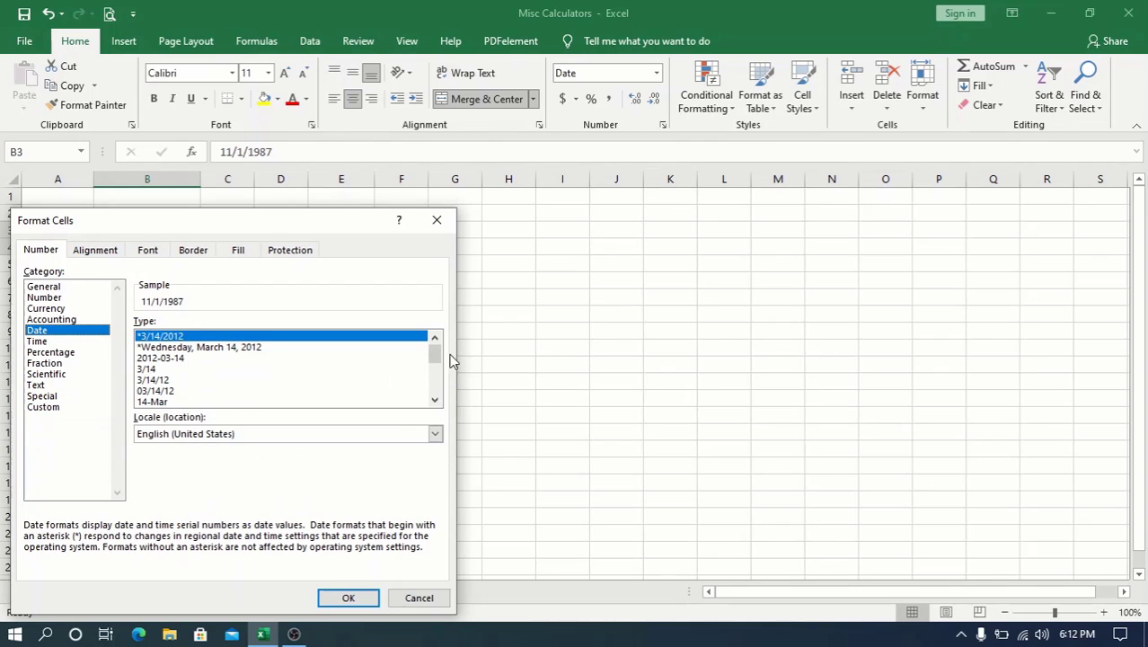
{"action": "left_click_drag", "start_coordinate": [438, 352], "coordinate": [436, 364]}
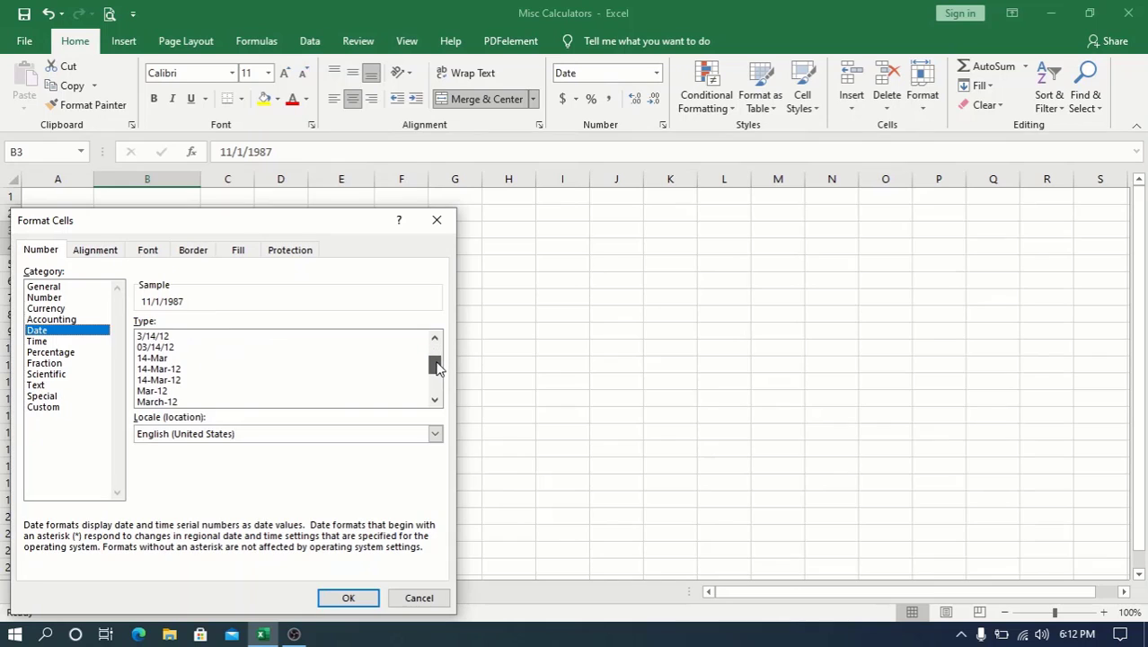
{"action": "left_click", "coordinate": [325, 380]}
{"action": "left_click", "coordinate": [354, 597]}
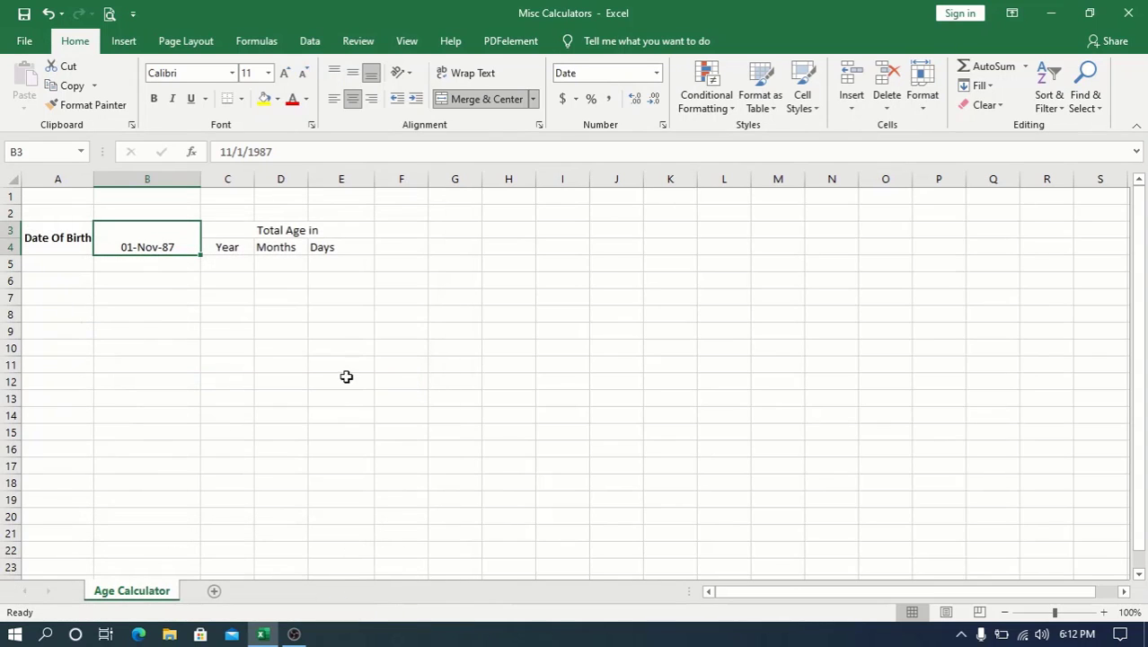
Step: Correct the date of birth in B3 by swapping its month and day
{"action": "left_click", "coordinate": [219, 151]}
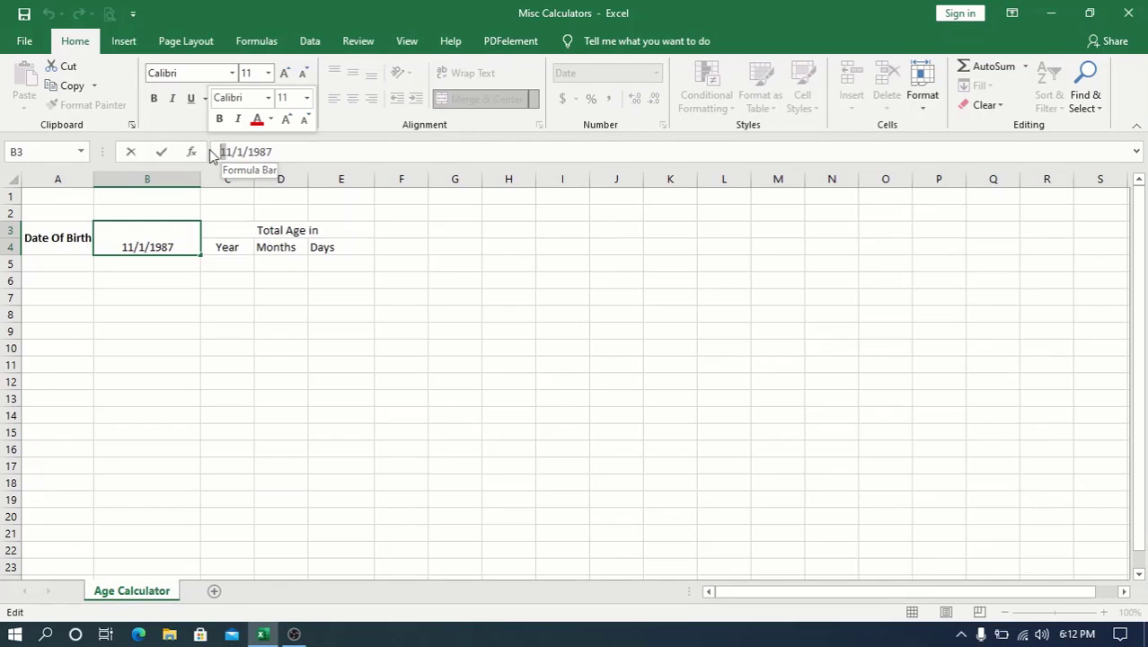
{"action": "key", "text": "BackSpace"}
{"action": "key", "text": "BackSpace"}
{"action": "type", "text": "01"}
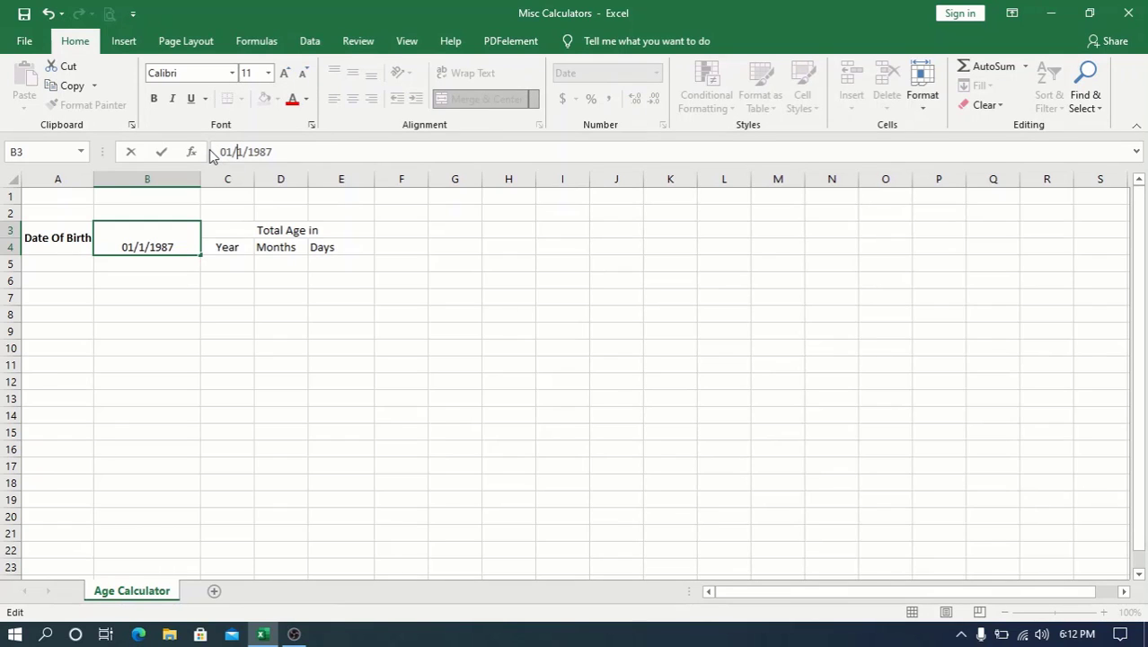
{"action": "type", "text": "1"}
{"action": "key", "text": "Return"}
{"action": "key", "text": "Up"}
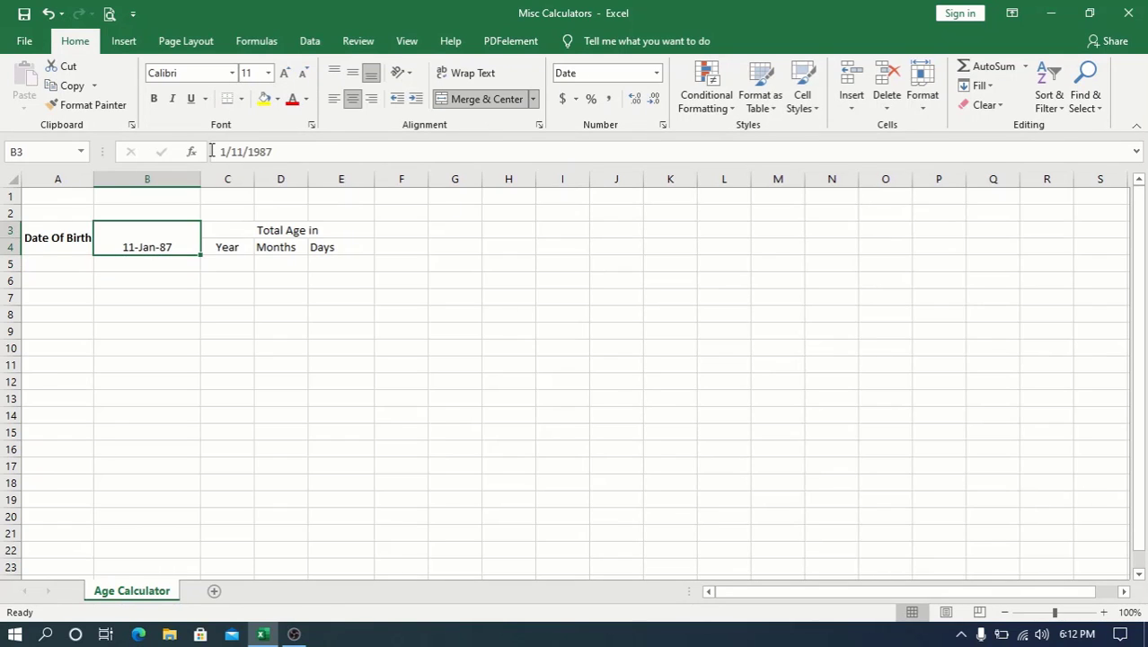
Step: Middle-align the date in B3 vertically to match the Date Of Birth label
{"action": "key", "text": "Right"}
{"action": "key", "text": "Down"}
{"action": "key", "text": "Up"}
{"action": "key", "text": "Left"}
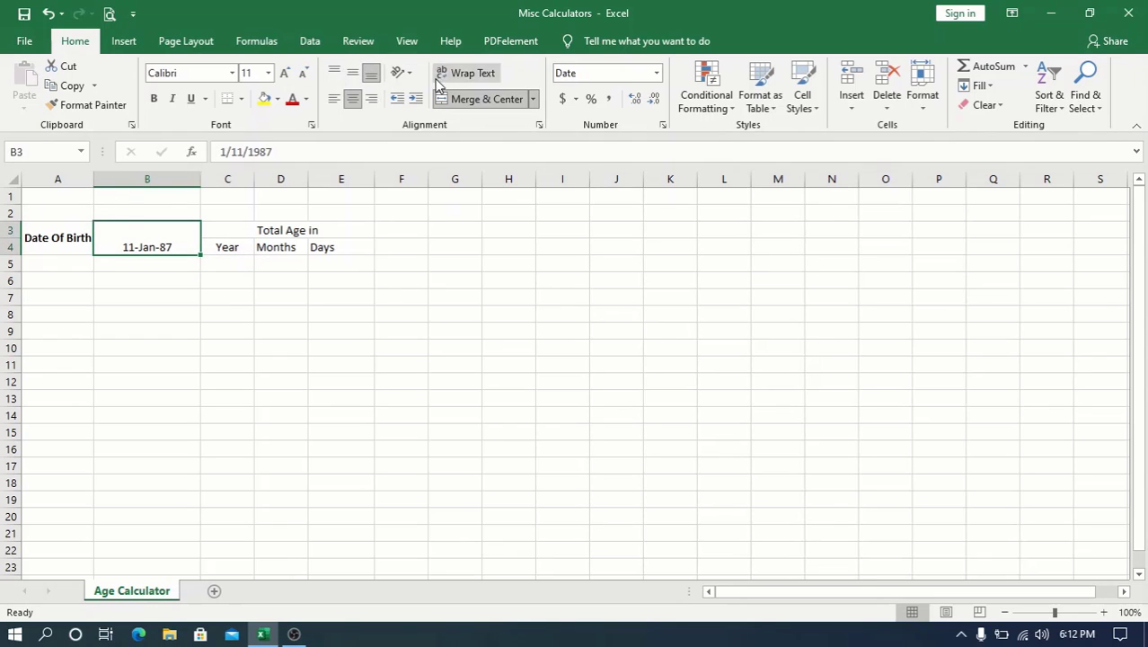
{"action": "left_click", "coordinate": [352, 72]}
Step: Enter the formula =DATEDIF(B3,TODAY(),"Y") in C5 under Year to calculate the age in years
{"action": "left_click", "coordinate": [236, 264]}
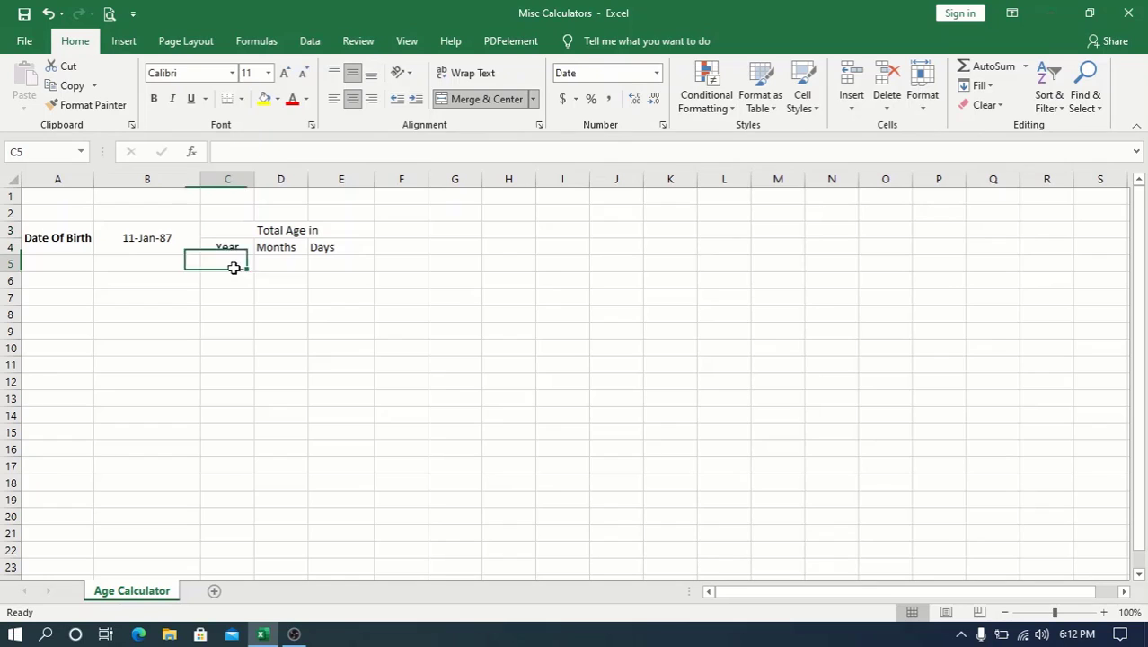
{"action": "type", "text": "="}
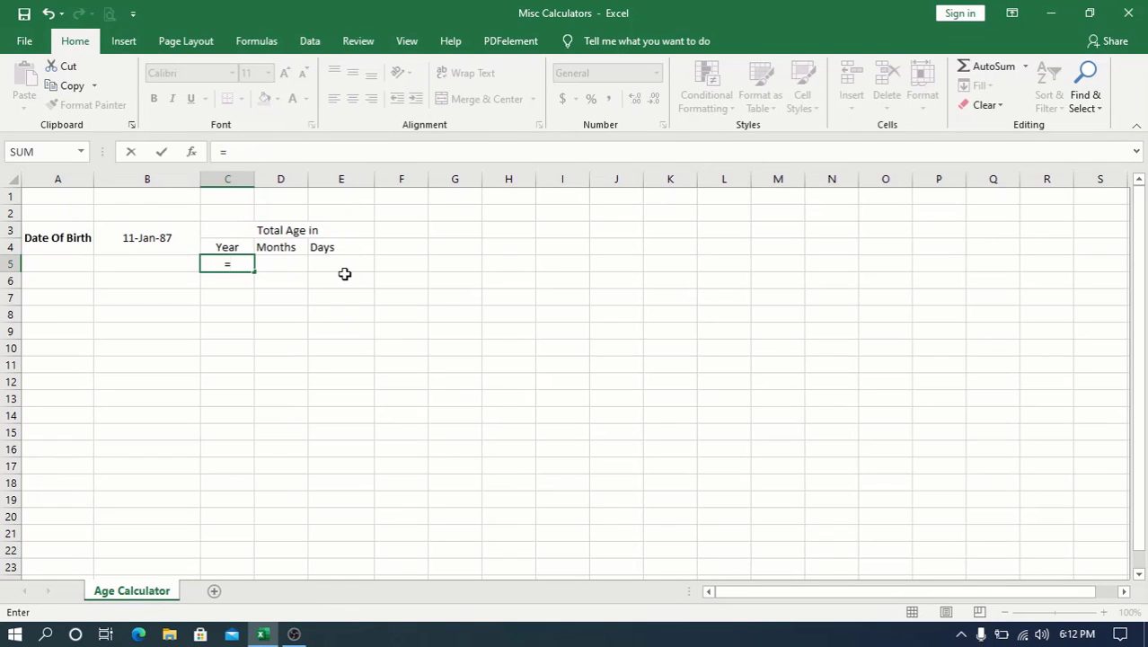
{"action": "type", "text": "datedif"}
{"action": "key", "text": "BackSpace"}
{"action": "key", "text": "BackSpace"}
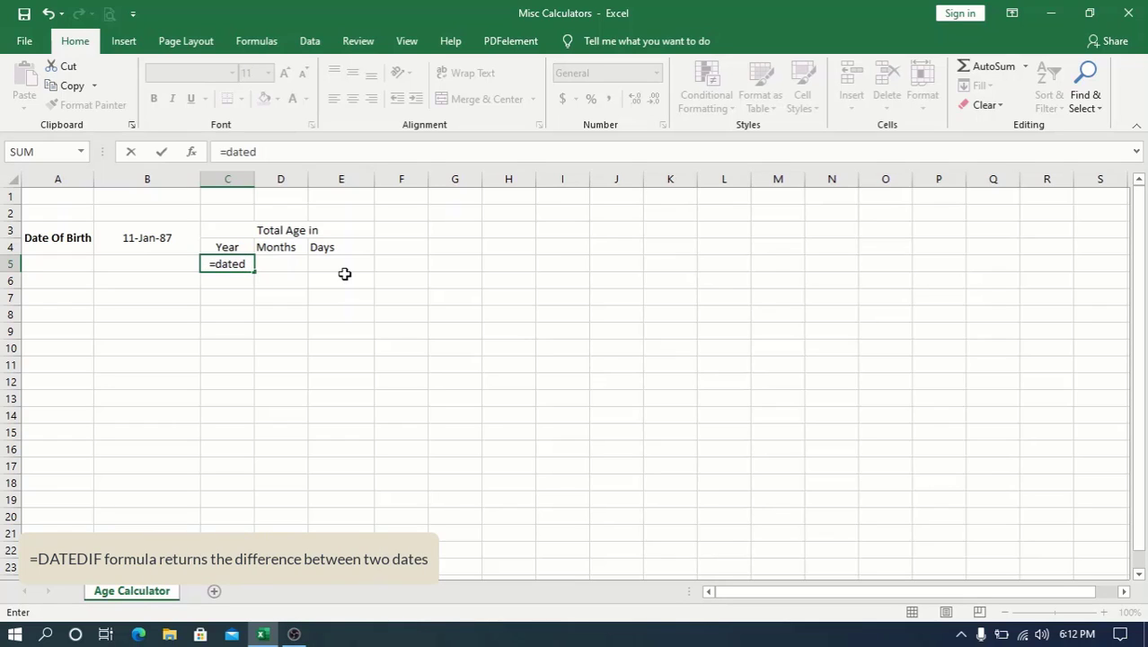
{"action": "type", "text": "if("}
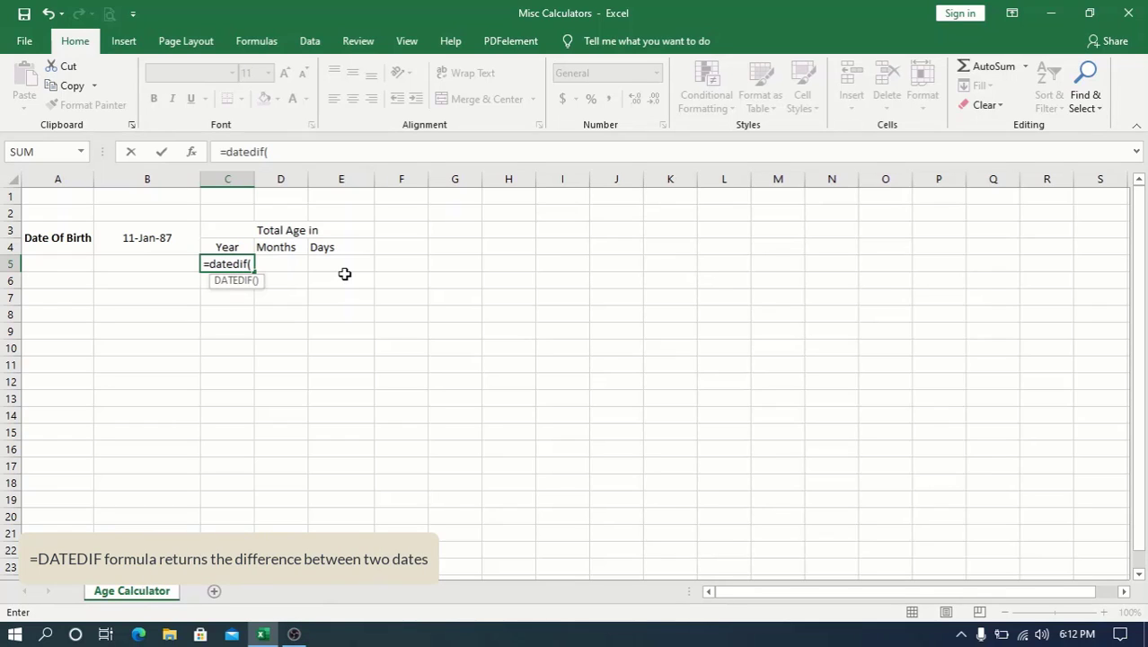
{"action": "left_click", "coordinate": [160, 236]}
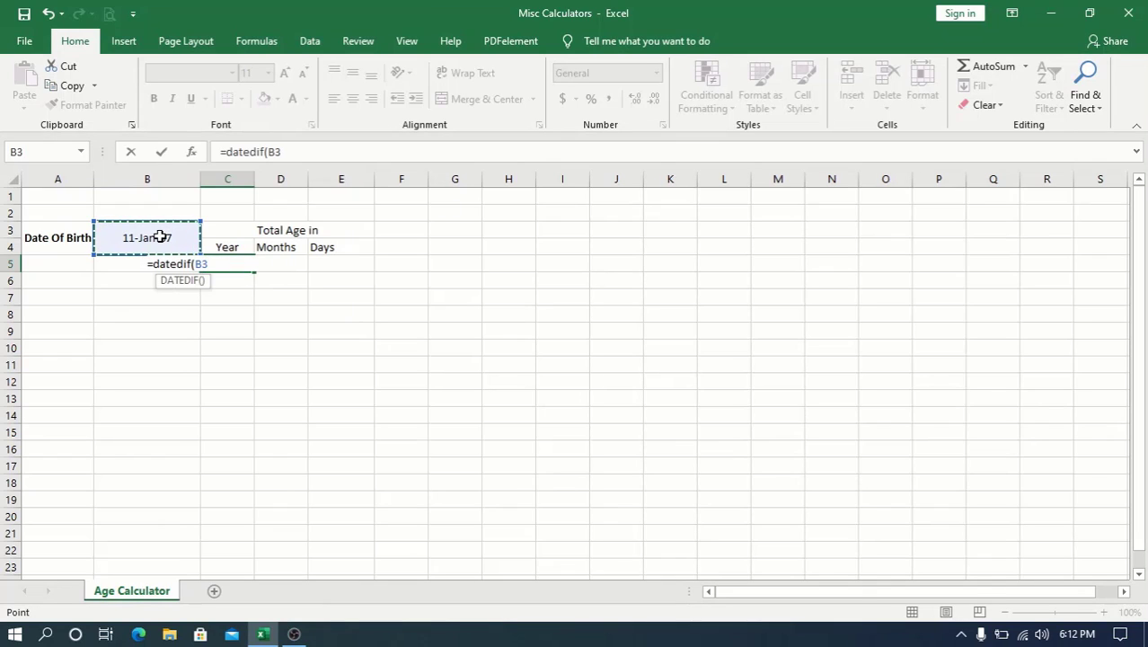
{"action": "type", "text": ",tod"}
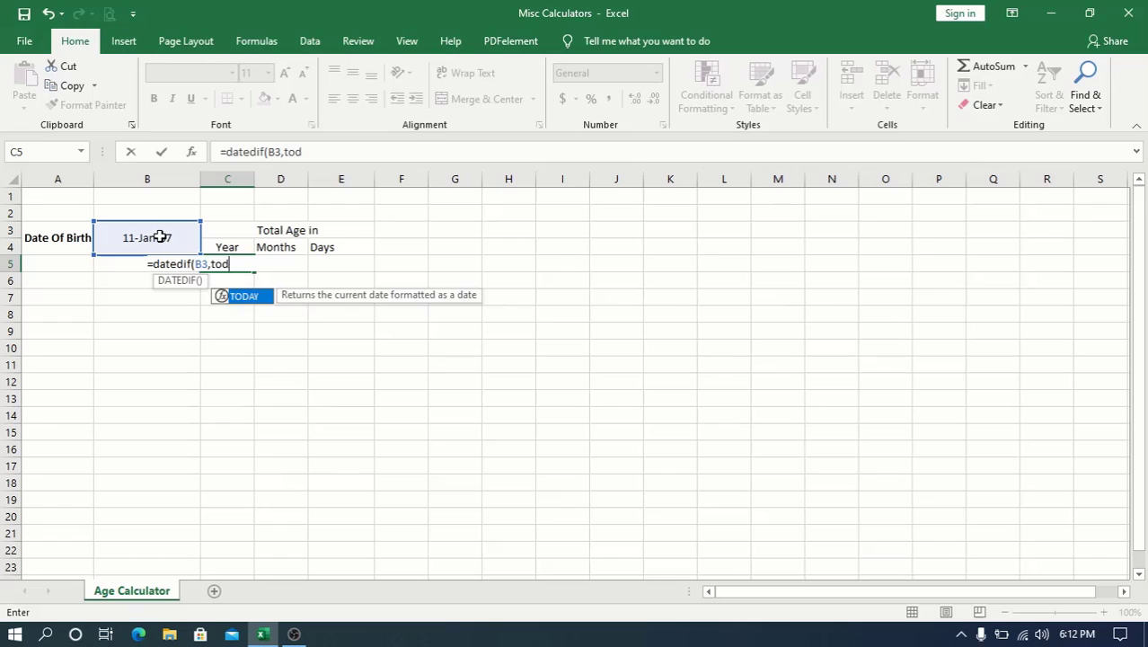
{"action": "key", "text": "Tab"}
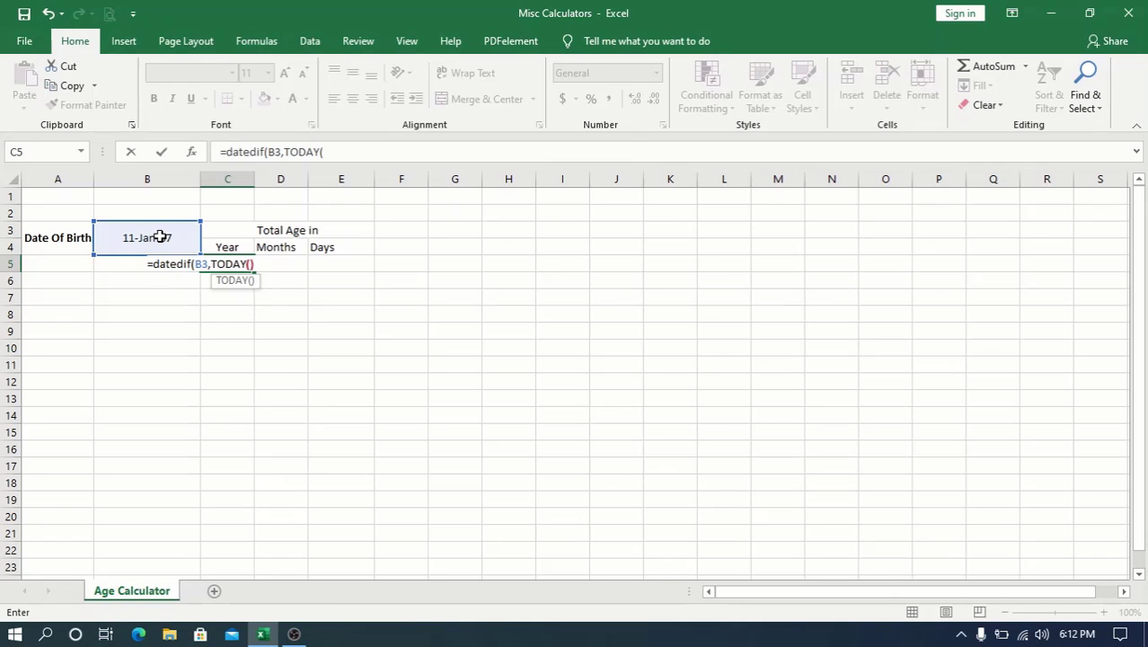
{"action": "type", "text": "),\"Y"}
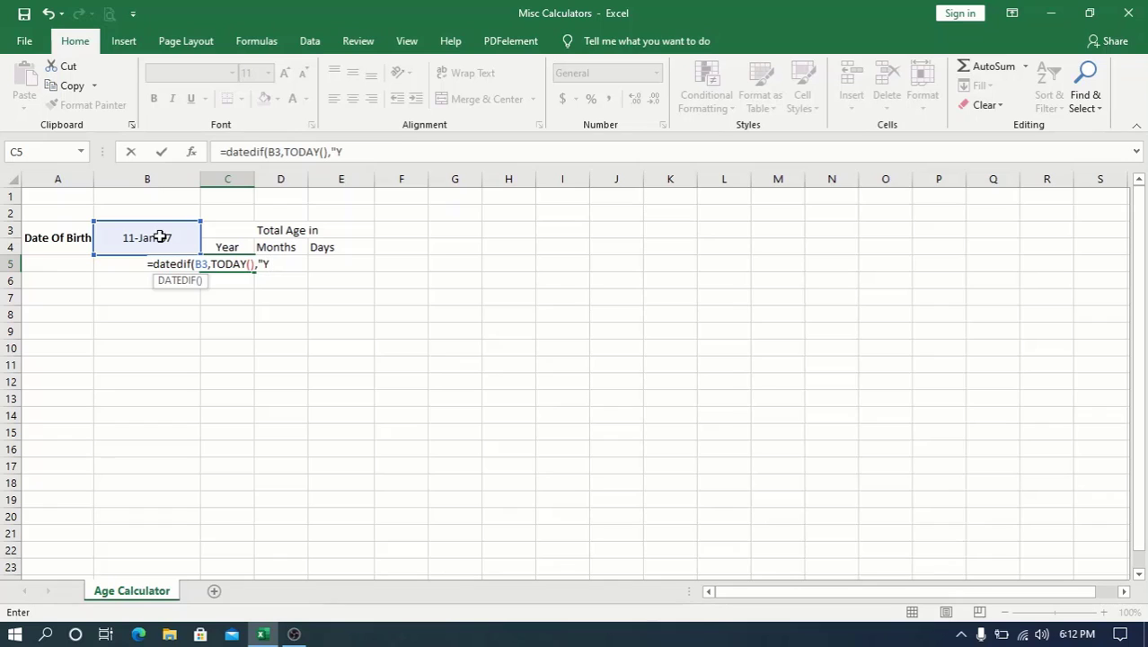
{"action": "type", "text": "\")_"}
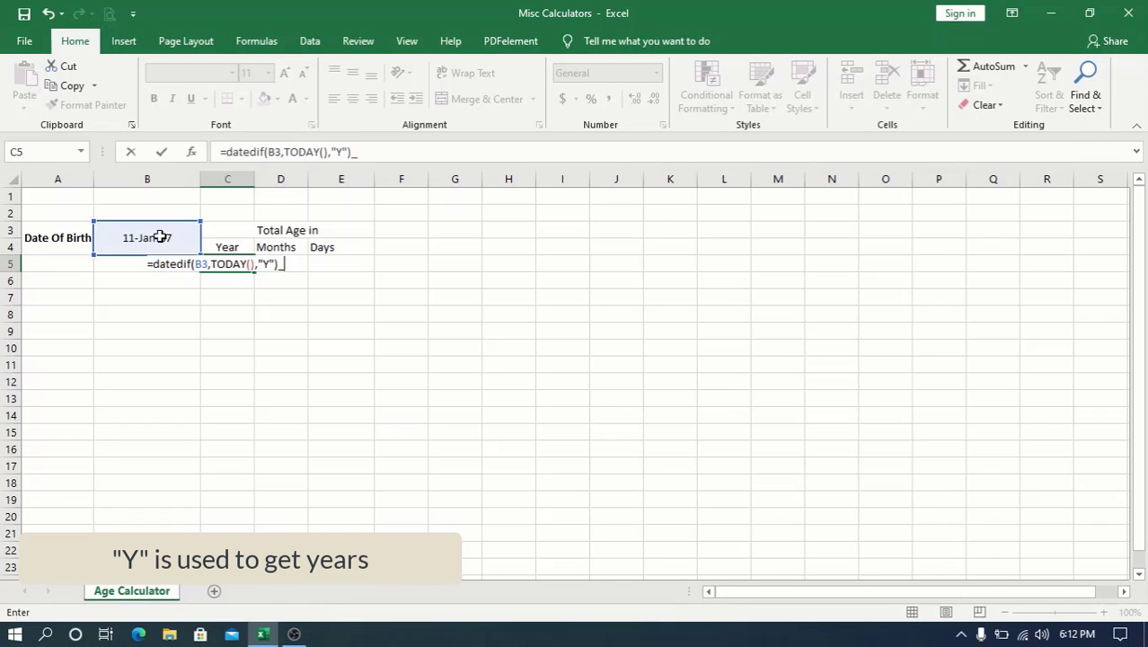
{"action": "key", "text": "Return"}
{"action": "key", "text": "Up"}
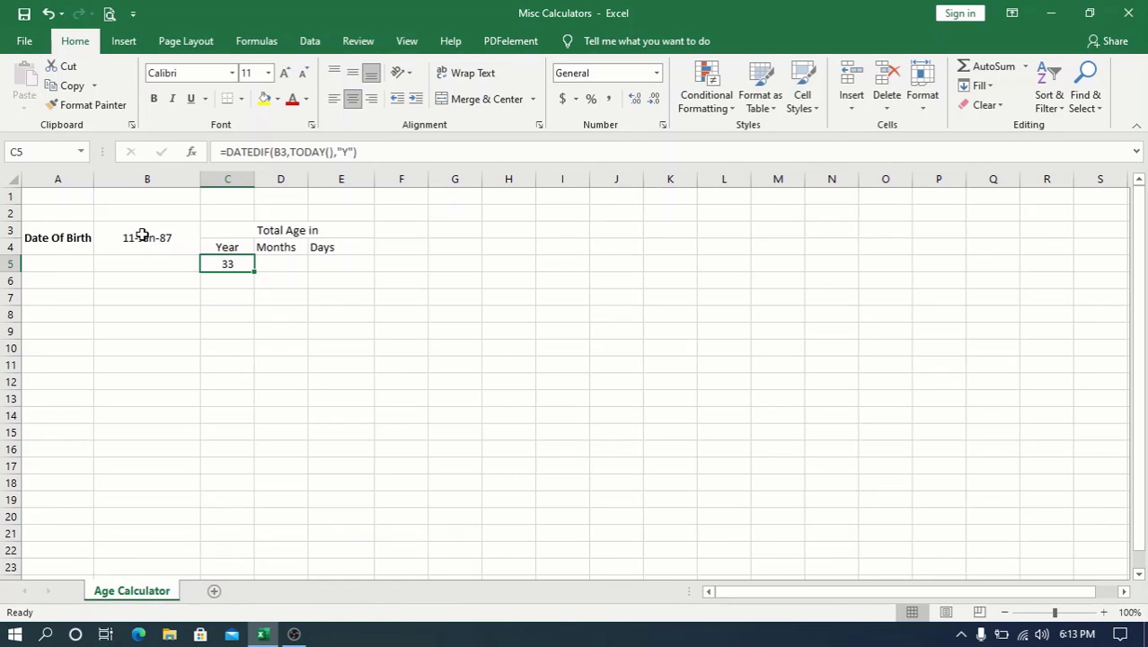
Step: Make the B3 reference in C5's formula absolute ($B$3) and fill the formula across to E5
{"action": "left_click", "coordinate": [283, 152]}
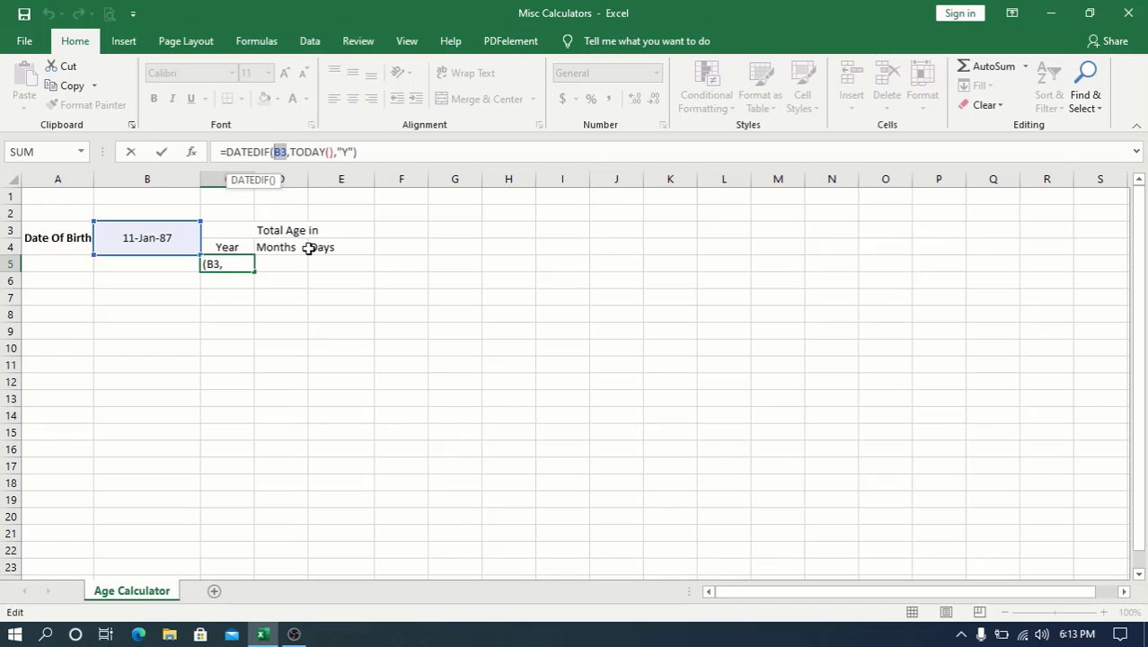
{"action": "key", "text": "F4"}
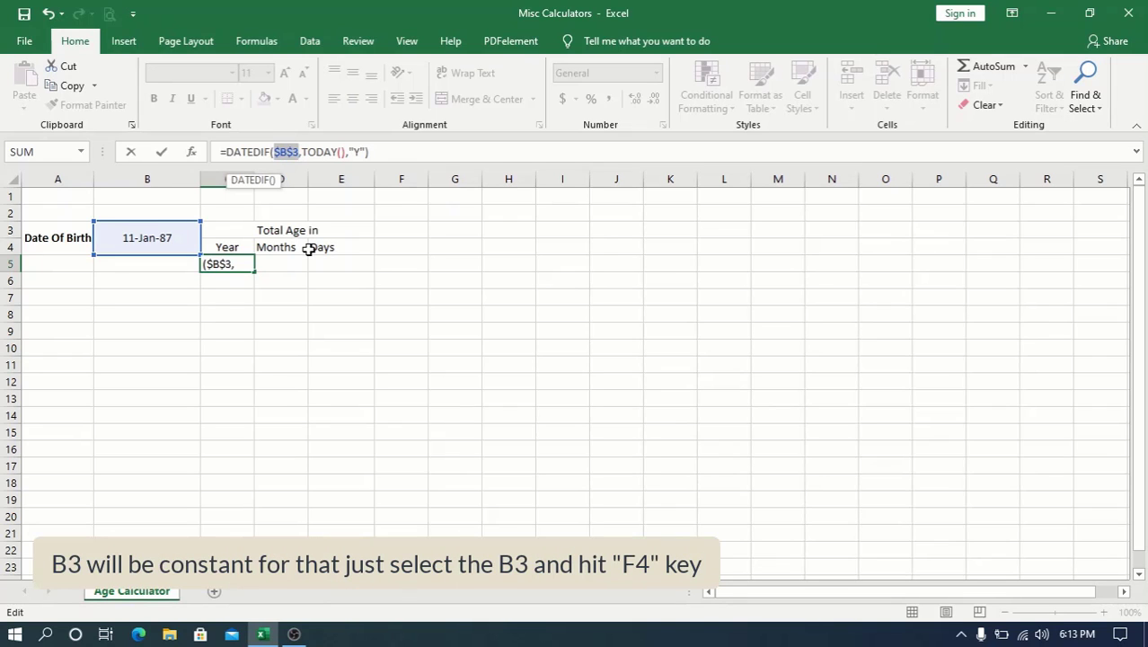
{"action": "key", "text": "Return"}
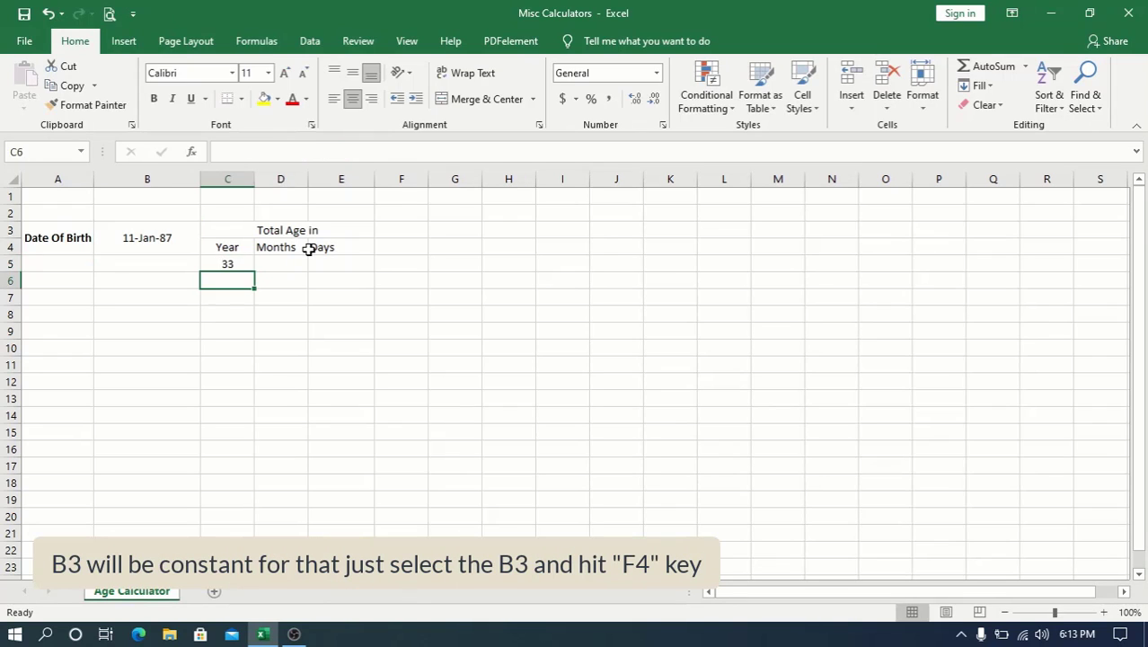
{"action": "key", "text": "Up"}
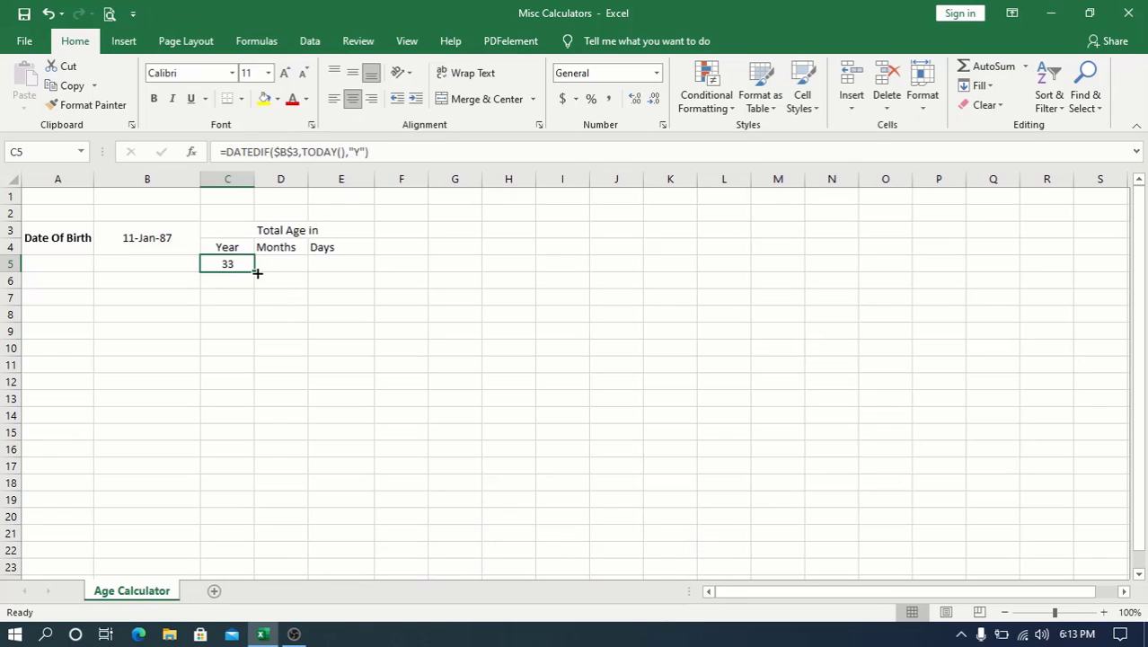
{"action": "left_click_drag", "start_coordinate": [257, 272], "coordinate": [350, 261]}
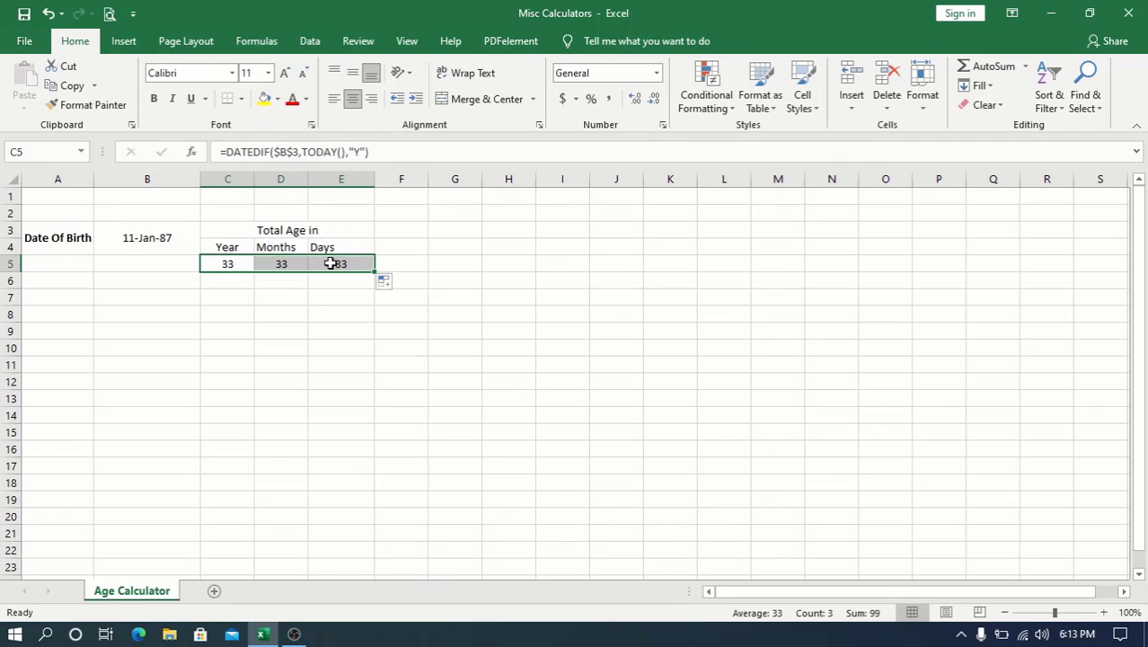
Step: Change the DATEDIF unit in D5 under Months to "YM"
{"action": "left_click", "coordinate": [290, 264]}
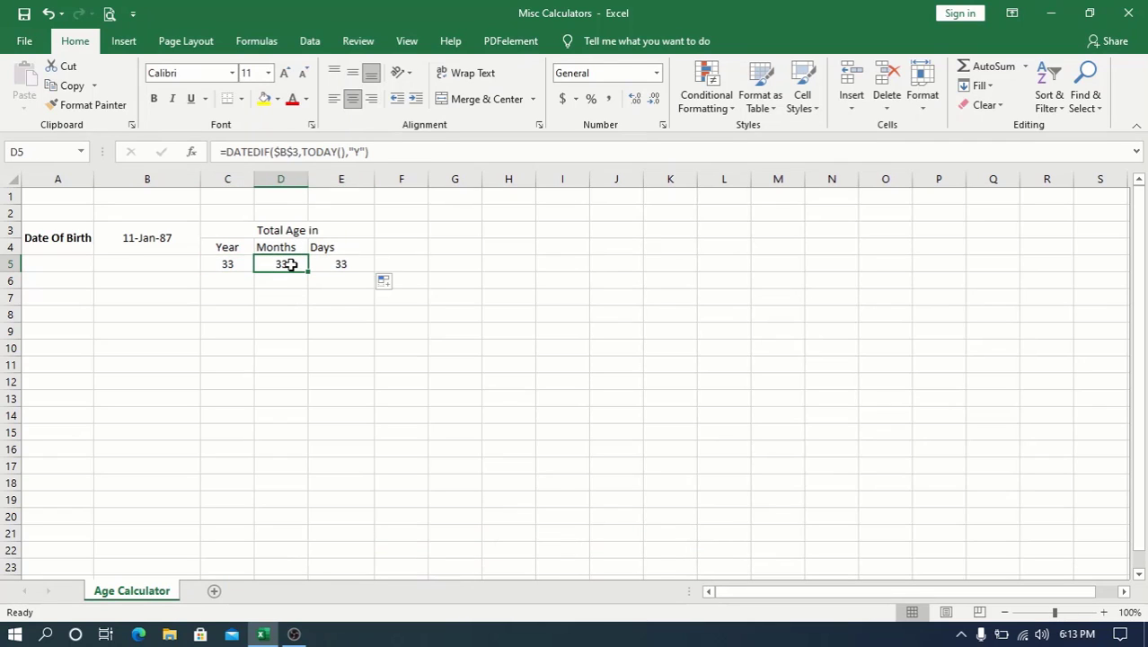
{"action": "left_click", "coordinate": [358, 151]}
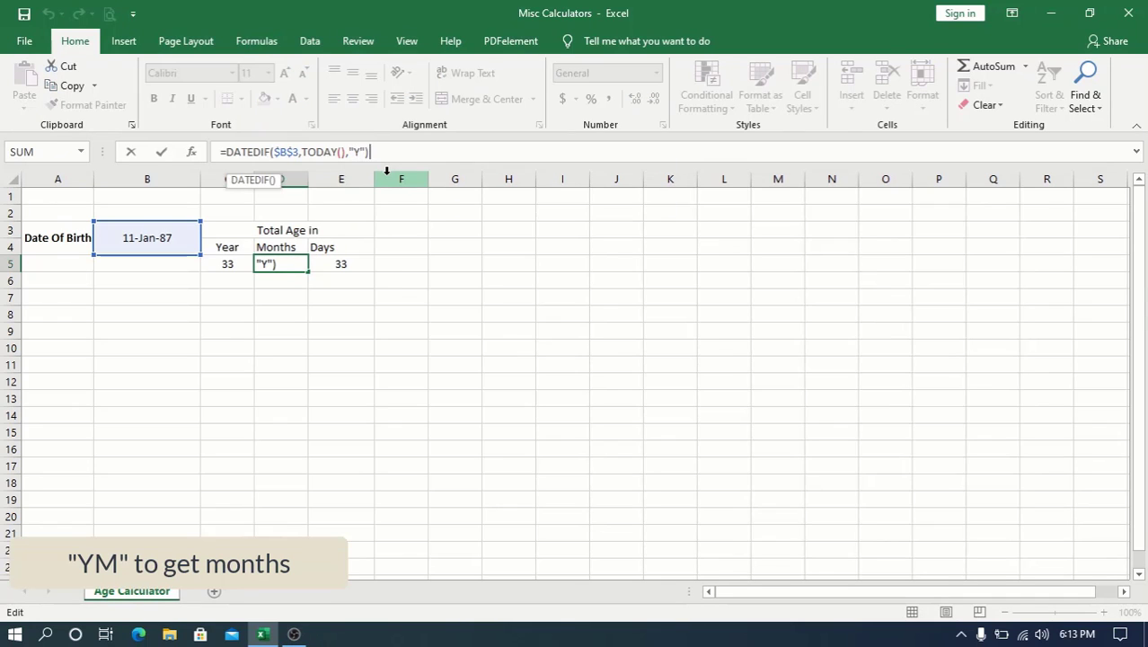
{"action": "type", "text": "M"}
{"action": "key", "text": "Return"}
{"action": "key", "text": "Up"}
Step: Replace the DATEDIF unit in E5 under Days with "MD"
{"action": "key", "text": "Right"}
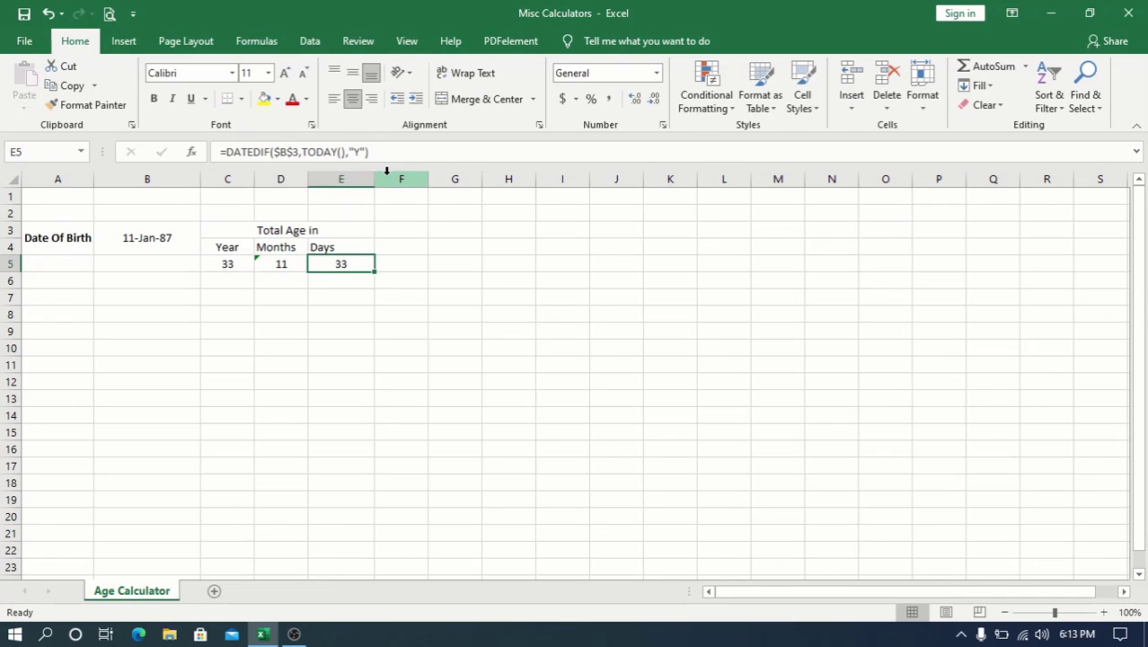
{"action": "left_click", "coordinate": [357, 151]}
{"action": "key", "text": "BackSpace"}
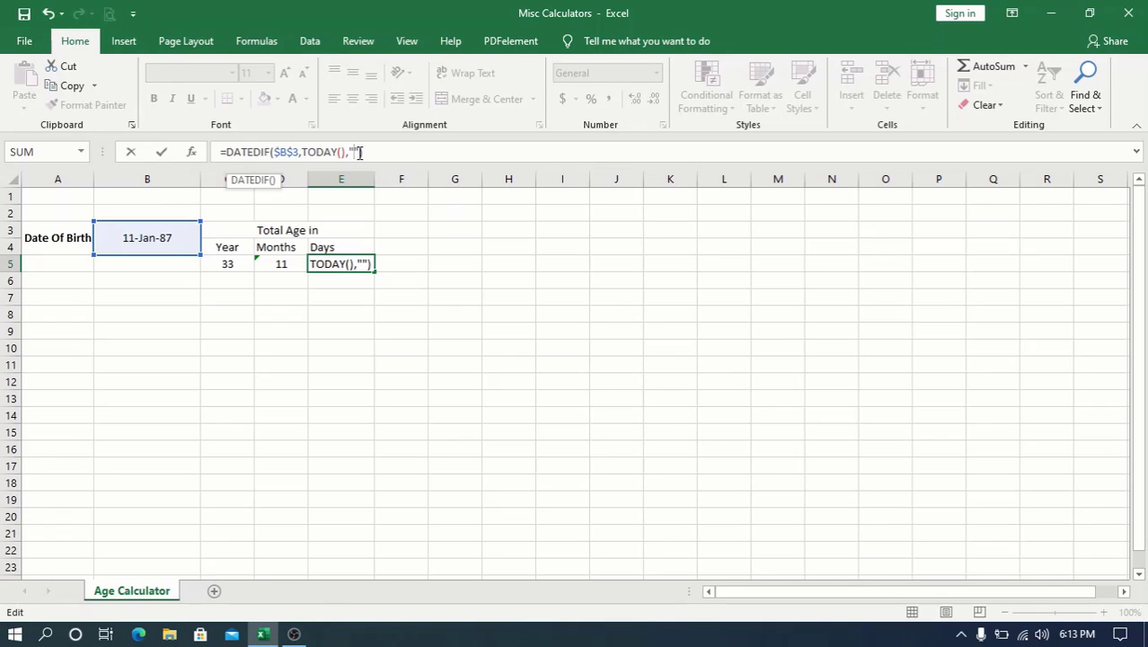
{"action": "type", "text": "MD"}
{"action": "key", "text": "Return"}
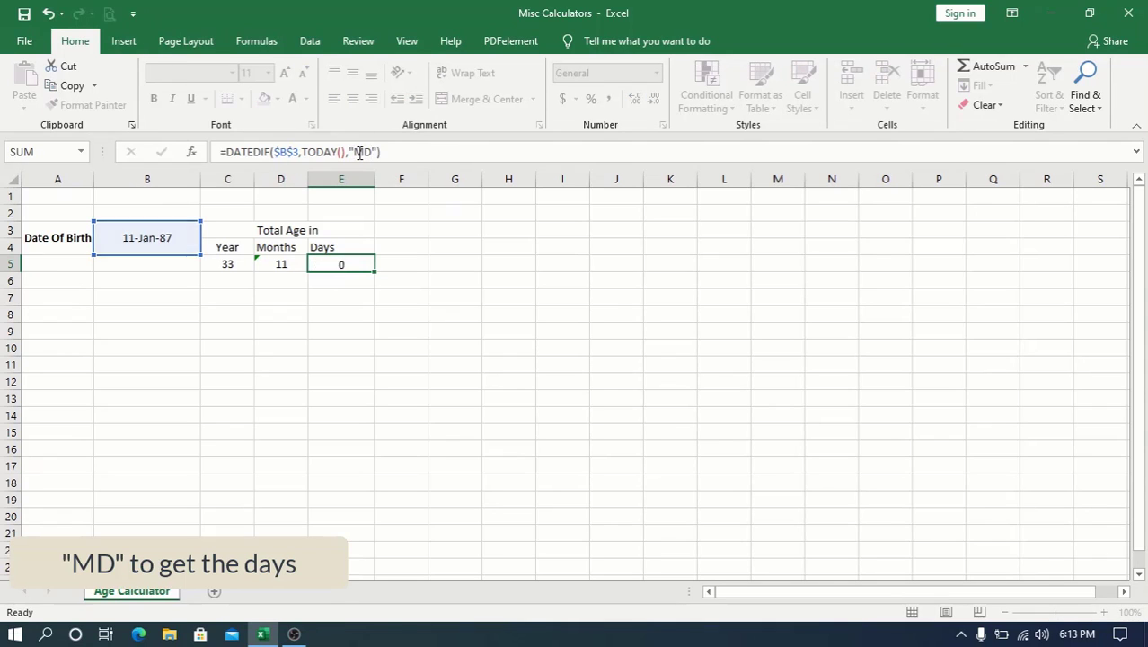
Step: Replace the date of birth in B3 with a different sample date to test the age formulas
{"action": "key", "text": "Up"}
{"action": "key", "text": "Left"}
{"action": "key", "text": "Left"}
{"action": "key", "text": "Left"}
{"action": "key", "text": "Up"}
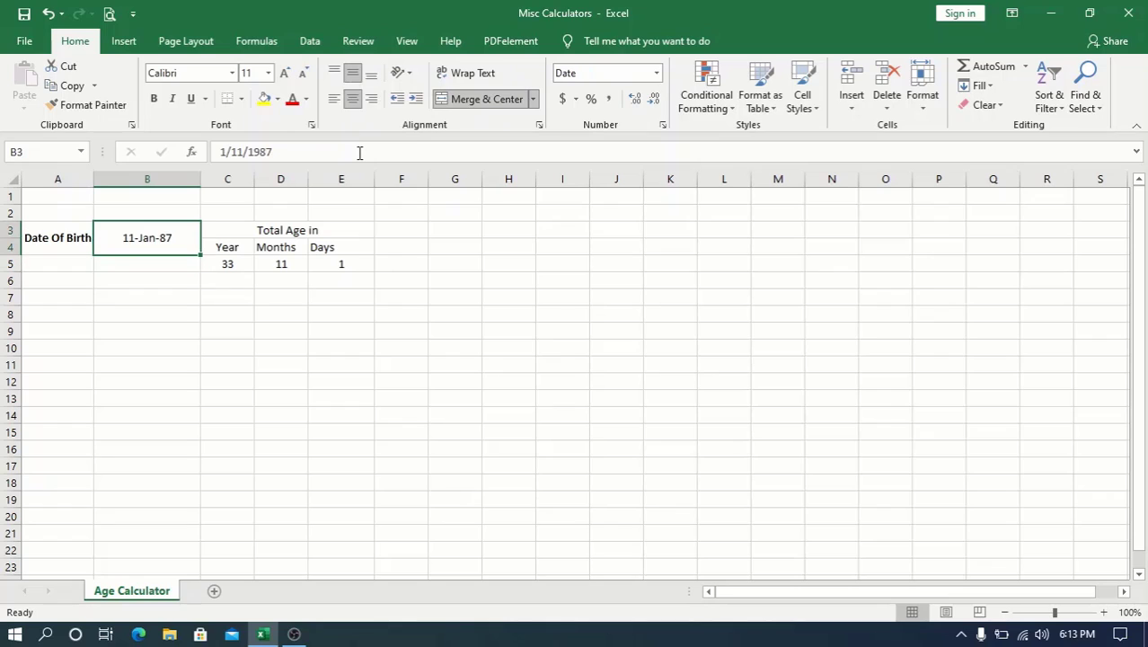
{"action": "left_click", "coordinate": [224, 151]}
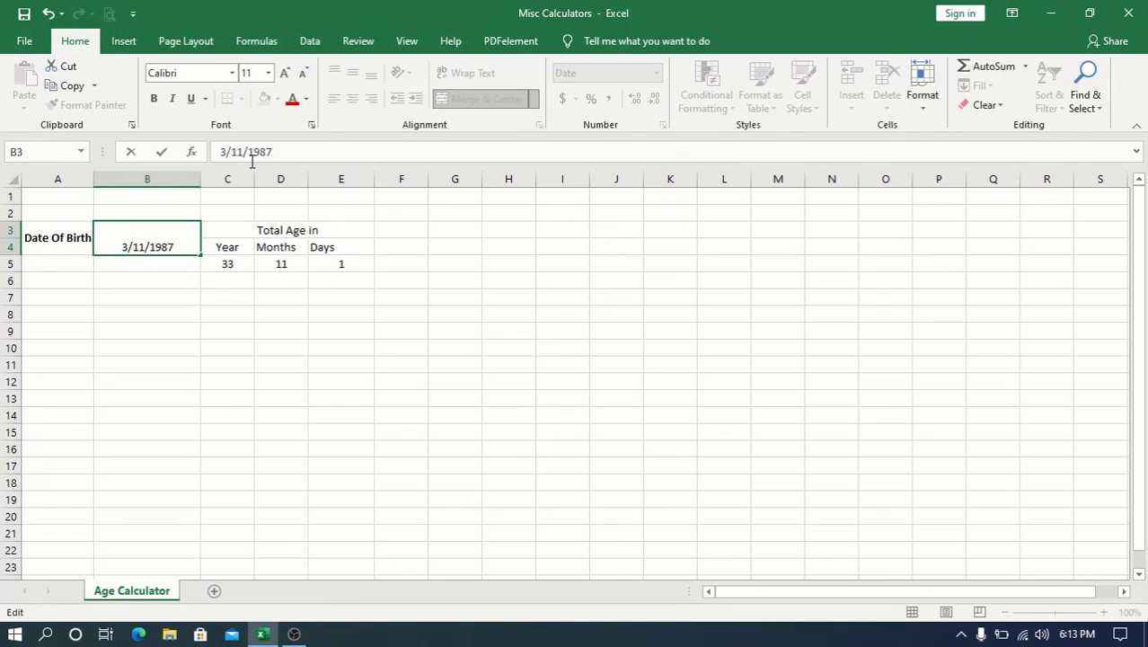
{"action": "key", "text": "BackSpace"}
{"action": "type", "text": "2"}
{"action": "key", "text": "BackSpace"}
{"action": "type", "text": "9"}
{"action": "key", "text": "Return"}
{"action": "key", "text": "Up"}
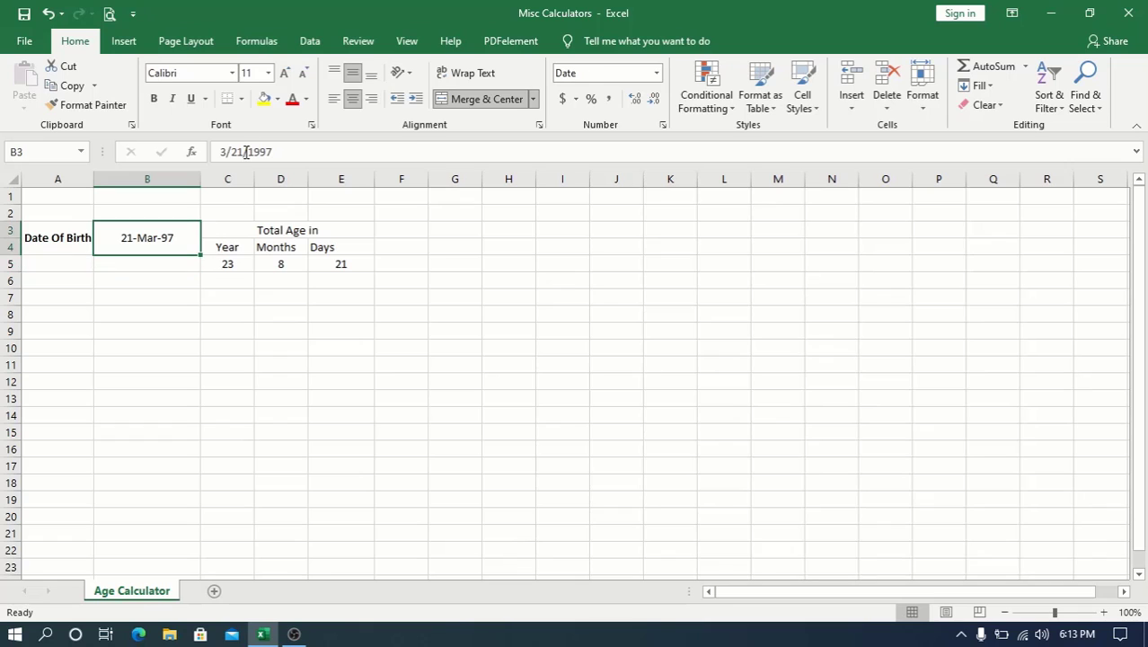
{"action": "key", "text": "Right"}
{"action": "key", "text": "Up"}
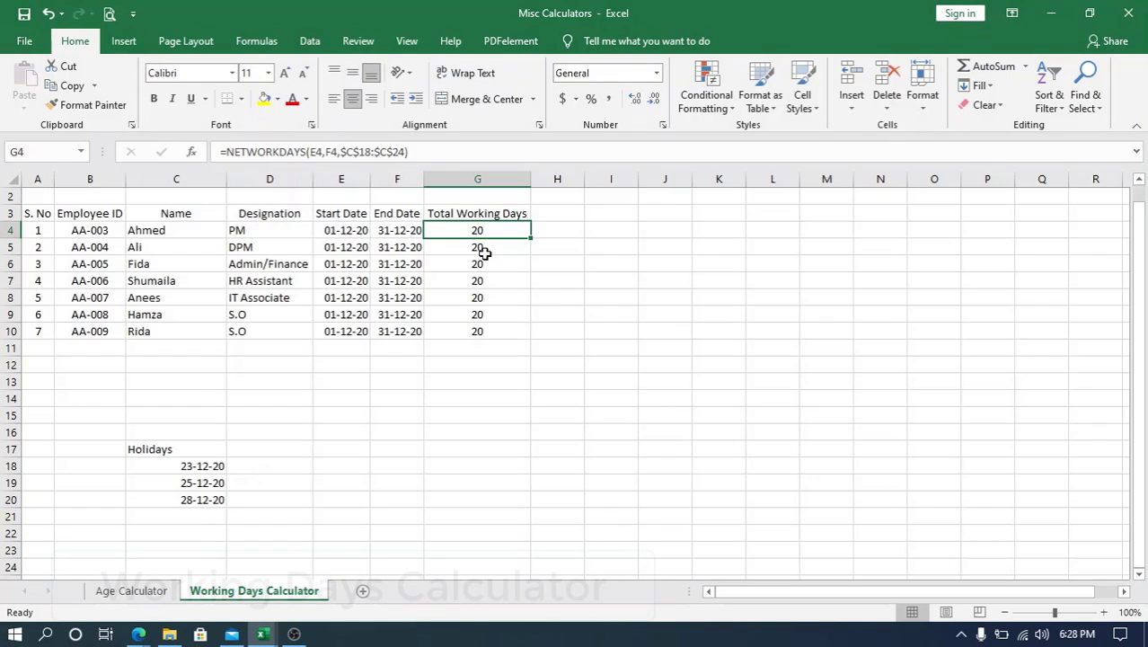
Step: Clear the existing Total Working Days formulas in G4:G10 on the Working Days Calculator sheet
{"action": "key", "text": "shift+Down"}
{"action": "key", "text": "shift+Down"}
{"action": "key", "text": "shift+Down"}
{"action": "key", "text": "shift+Down"}
{"action": "key", "text": "shift+Down"}
{"action": "key", "text": "shift+Down"}
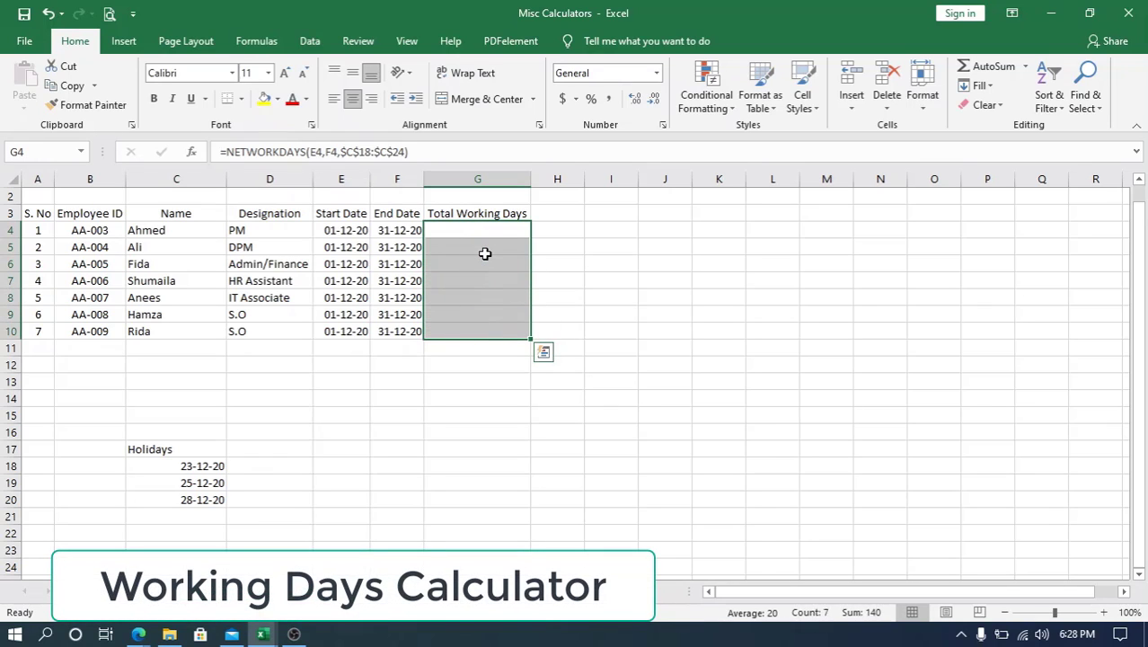
{"action": "key", "text": "Delete"}
Step: Review the dates listed under Holidays in column C below the employee table
{"action": "left_click", "coordinate": [194, 446]}
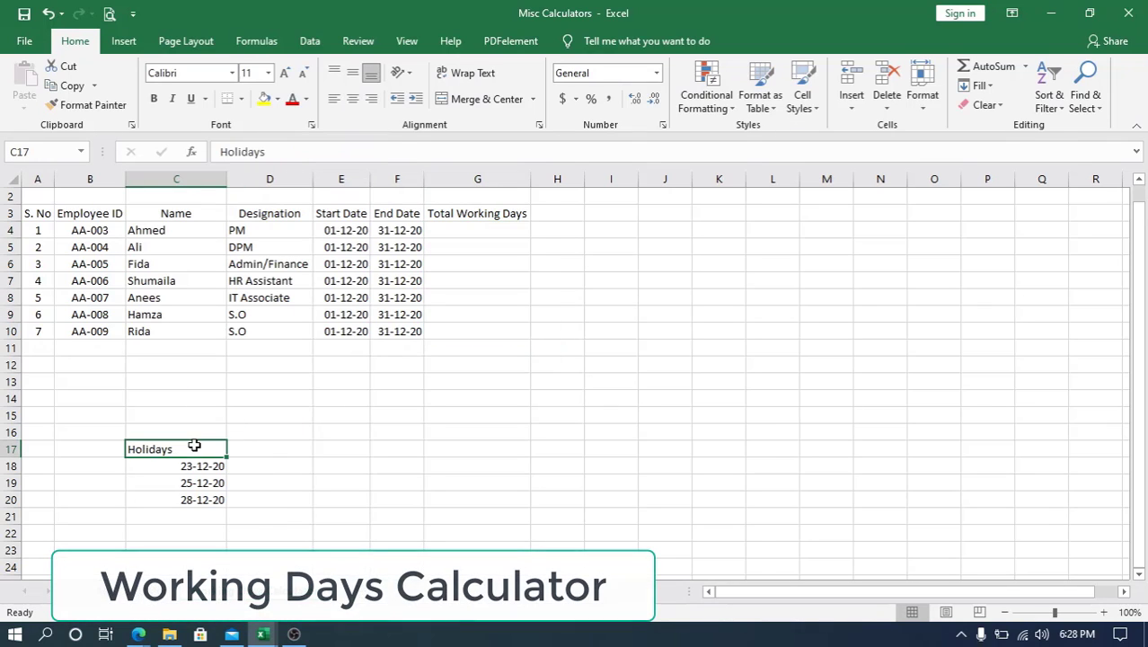
{"action": "key", "text": "Down"}
{"action": "key", "text": "Down"}
{"action": "key", "text": "Down"}
{"action": "key", "text": "Down"}
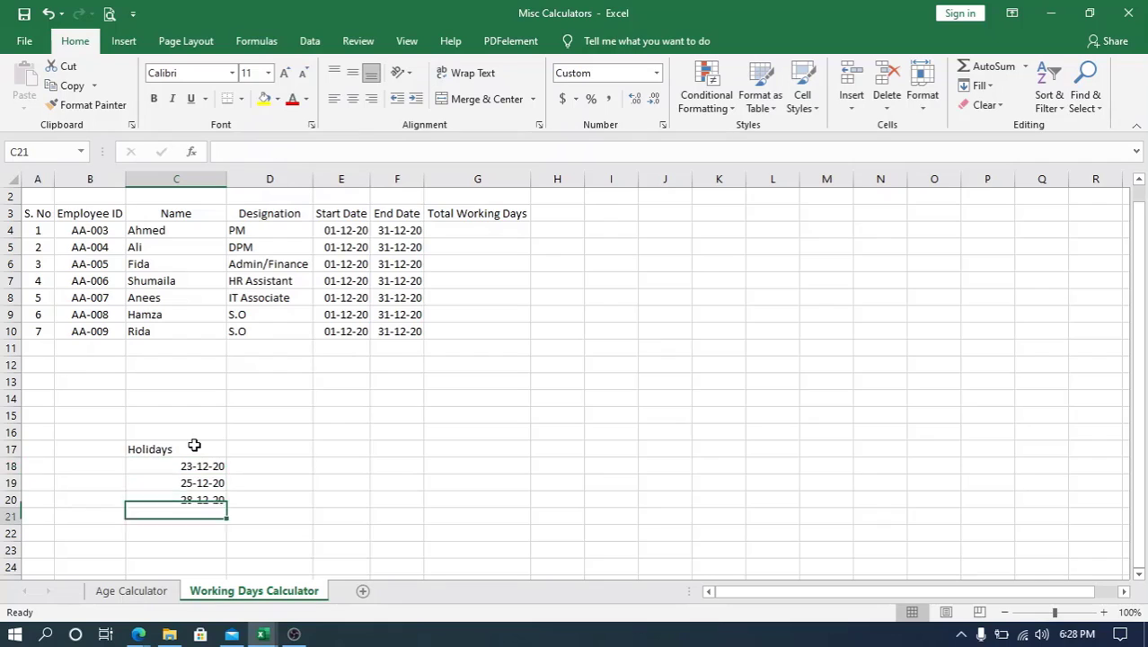
{"action": "key", "text": "Up"}
{"action": "key", "text": "Up"}
{"action": "key", "text": "Up"}
{"action": "key", "text": "Up"}
Step: Start a NETWORKDAYS formula in G4 under Total Working Days, using E4 as the start date and F4 as the end date
{"action": "key", "text": "Up"}
{"action": "key", "text": "Right"}
{"action": "key", "text": "Right"}
{"action": "key", "text": "Right"}
{"action": "key", "text": "Up"}
{"action": "key", "text": "Up"}
{"action": "key", "text": "Up"}
{"action": "key", "text": "Up"}
{"action": "key", "text": "Up"}
{"action": "key", "text": "Up"}
{"action": "key", "text": "Up"}
{"action": "key", "text": "Up"}
{"action": "key", "text": "Up"}
{"action": "key", "text": "Up"}
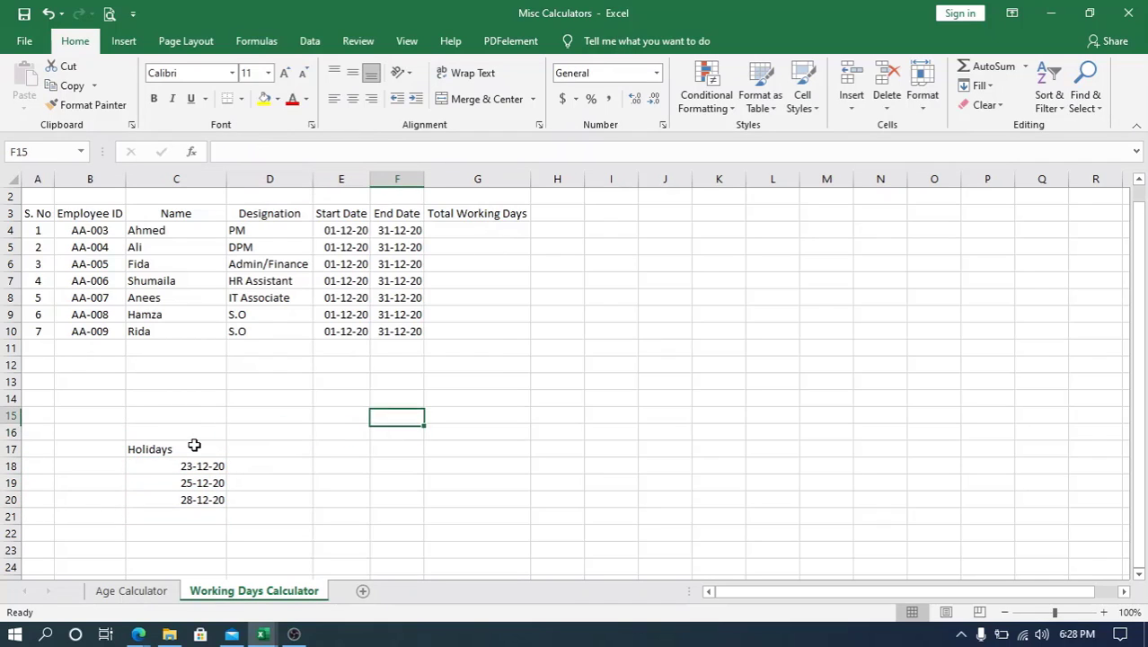
{"action": "key", "text": "Up"}
{"action": "key", "text": "Up"}
{"action": "key", "text": "Right"}
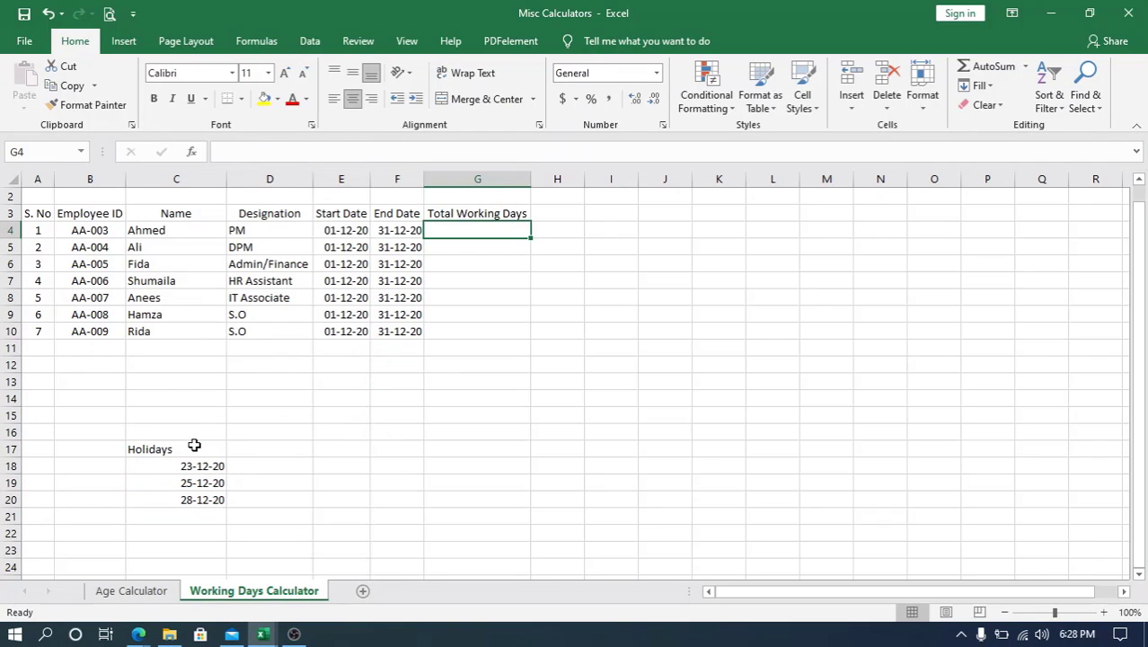
{"action": "type", "text": "=ne"}
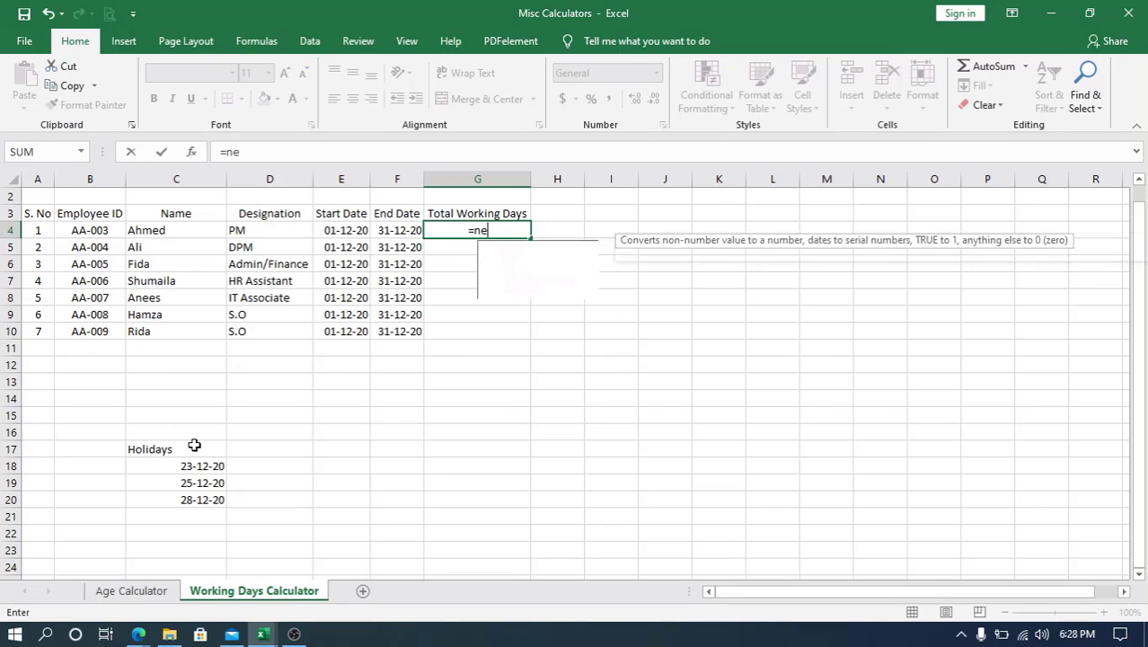
{"action": "type", "text": "w"}
{"action": "key", "text": "BackSpace"}
{"action": "type", "text": "t"}
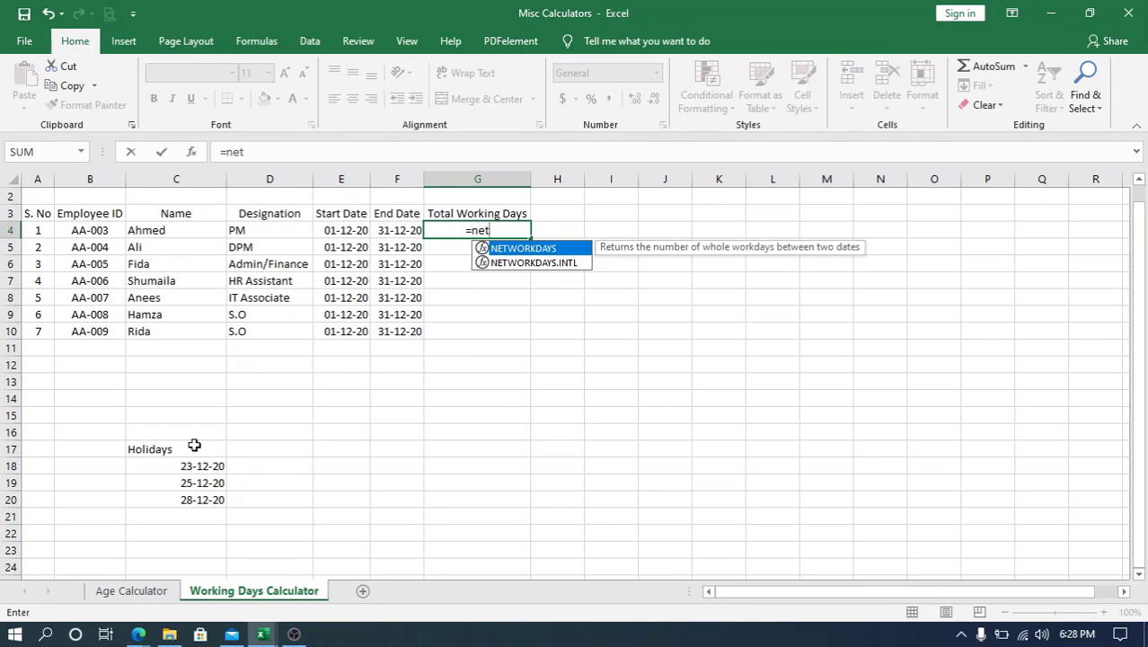
{"action": "key", "text": "Tab"}
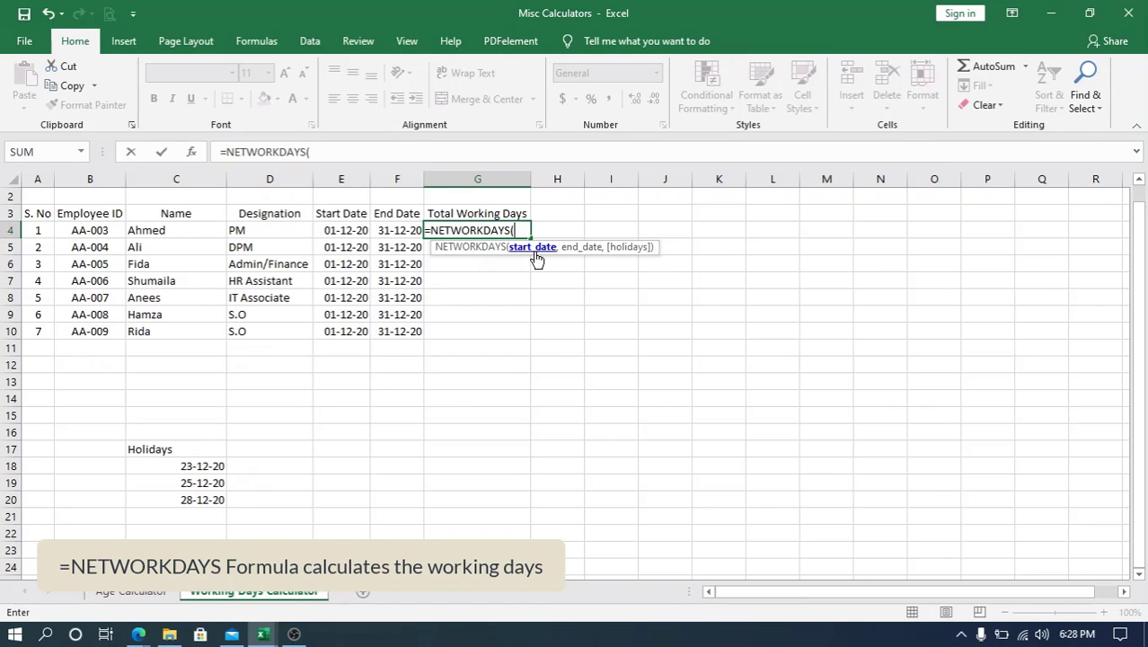
{"action": "left_click", "coordinate": [355, 229]}
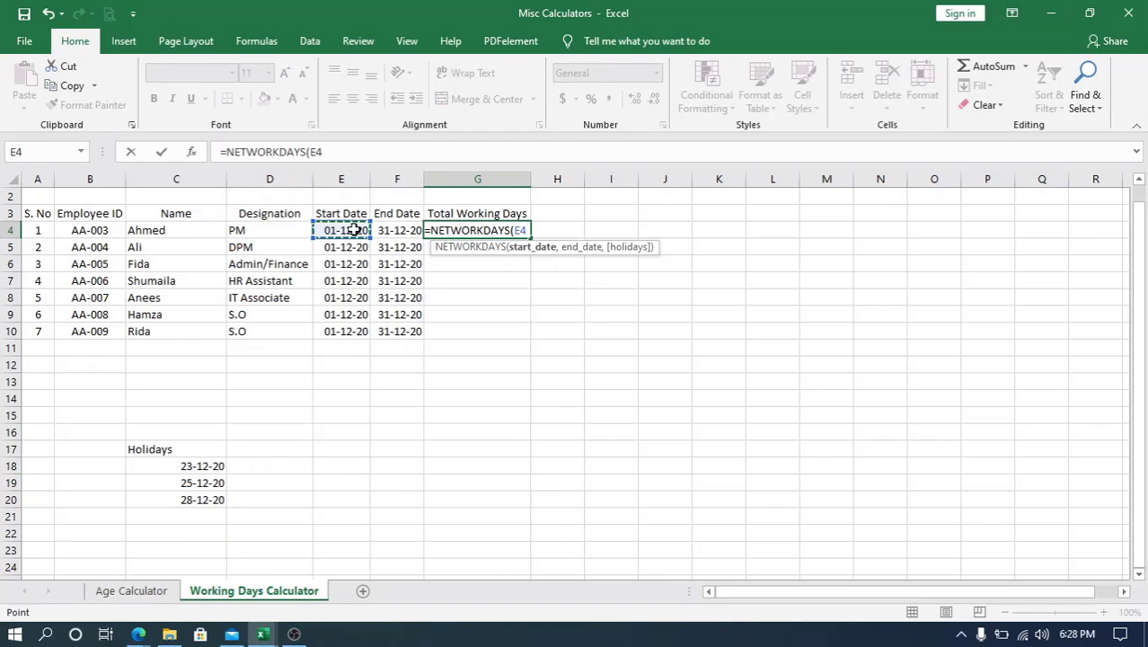
{"action": "type", "text": ","}
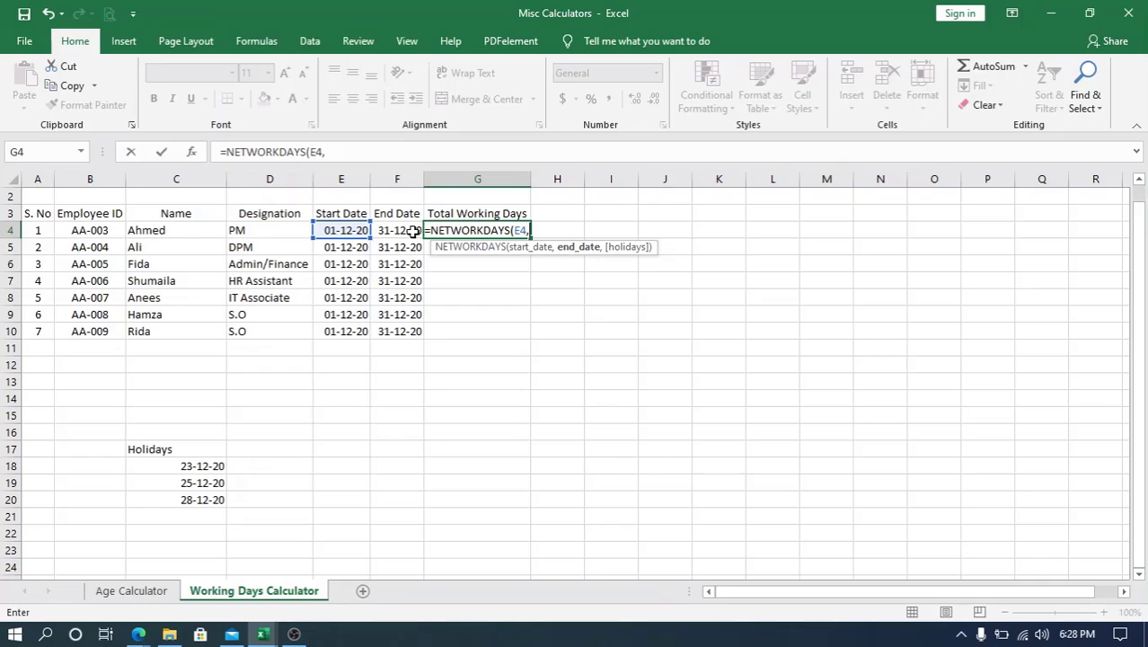
{"action": "left_click", "coordinate": [406, 230]}
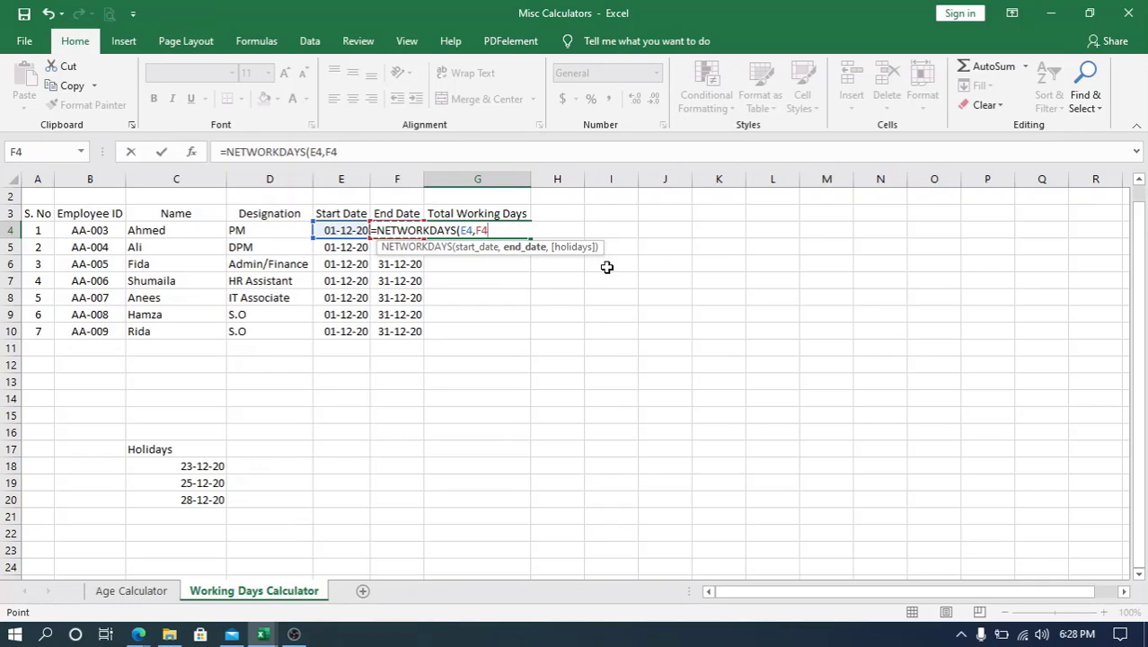
{"action": "type", "text": ","}
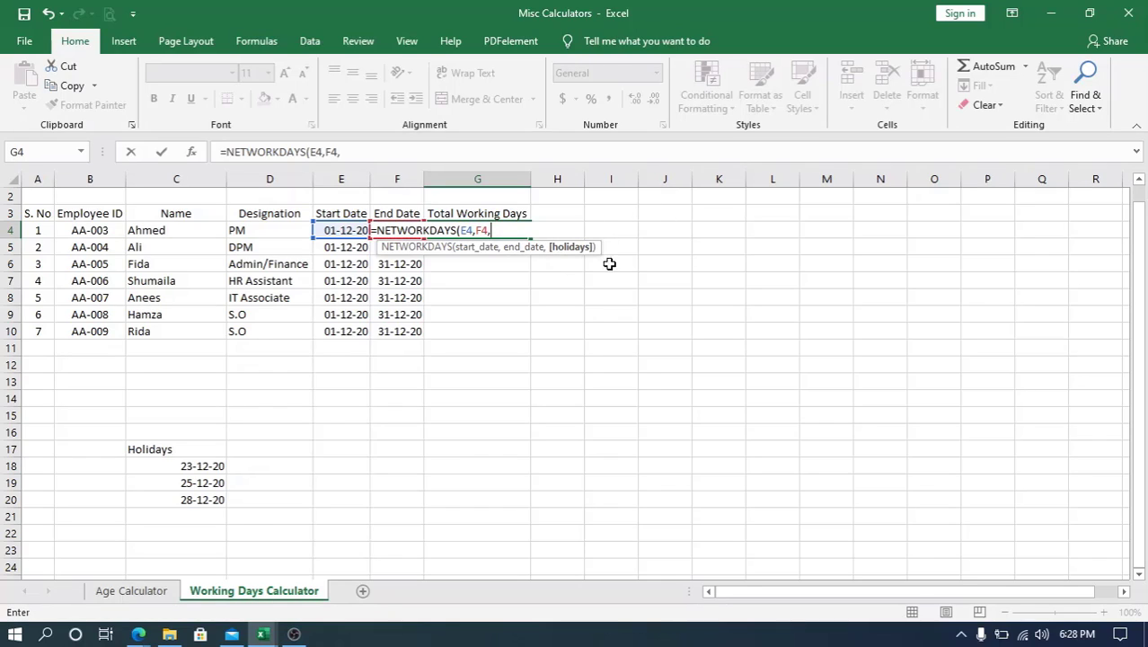
Step: Add the range C18:C22 as the holidays argument and complete the NETWORKDAYS formula in G4
{"action": "left_click", "coordinate": [192, 465]}
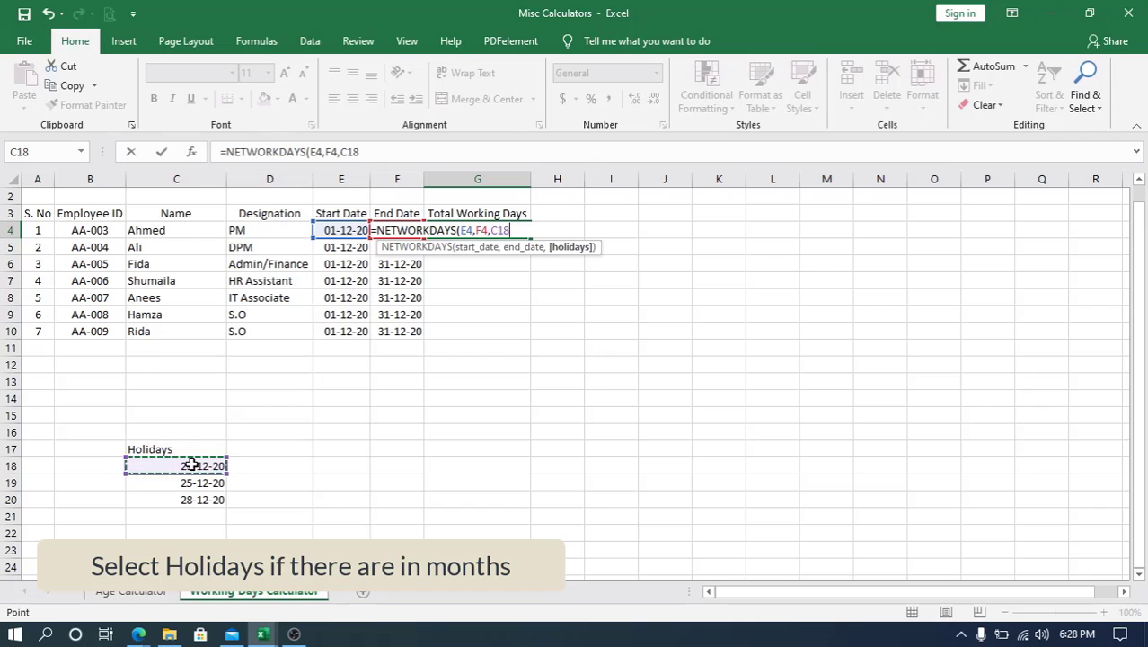
{"action": "key", "text": "shift+Down"}
{"action": "key", "text": "shift+Down"}
{"action": "key", "text": "shift+Down"}
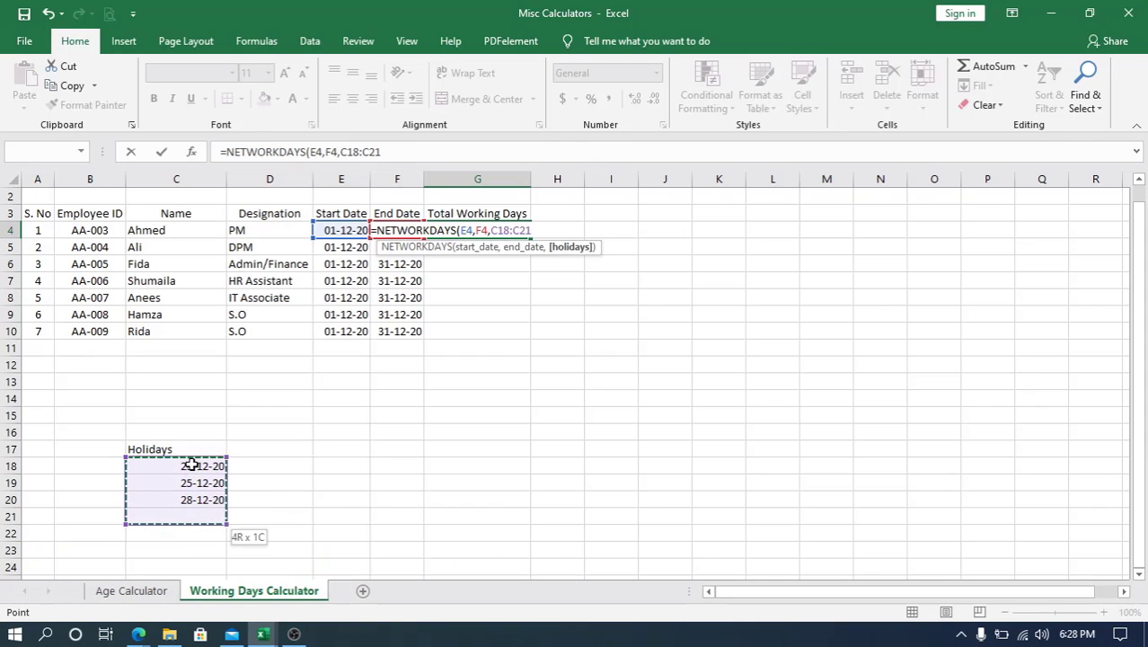
{"action": "key", "text": "shift+Down"}
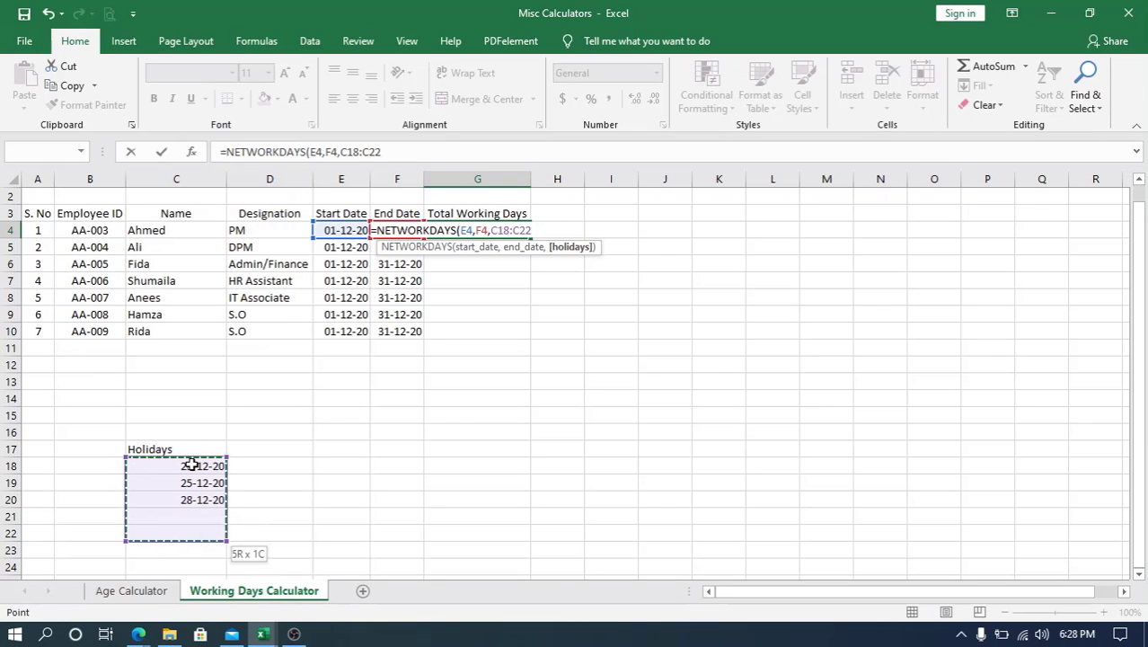
{"action": "type", "text": ")"}
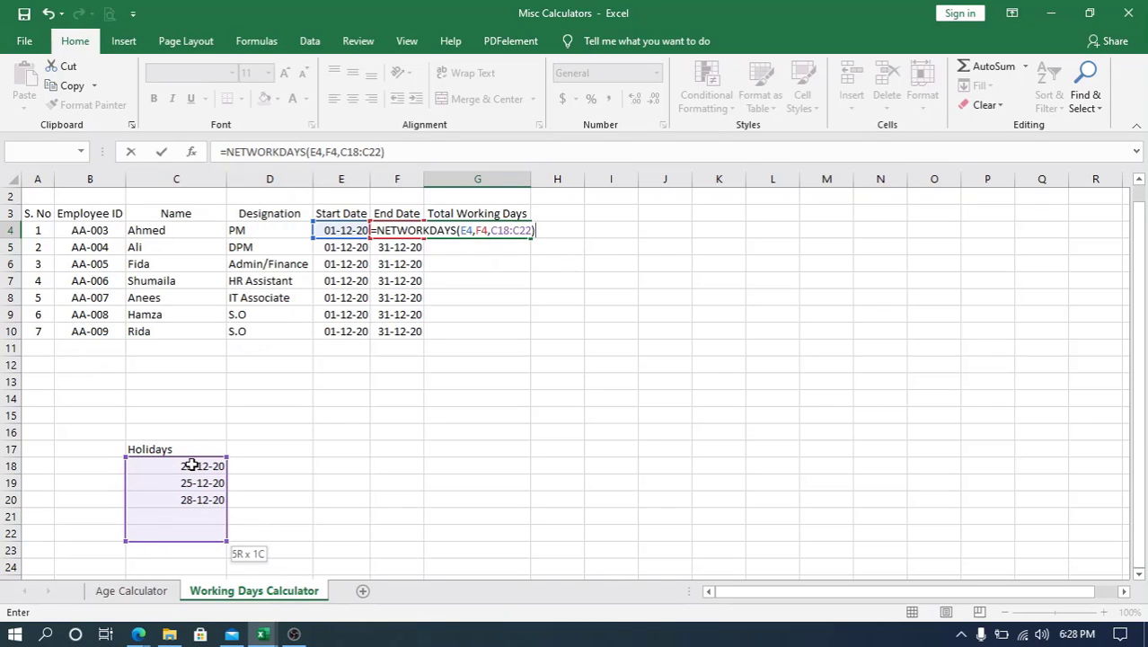
{"action": "key", "text": "Return"}
{"action": "key", "text": "Up"}
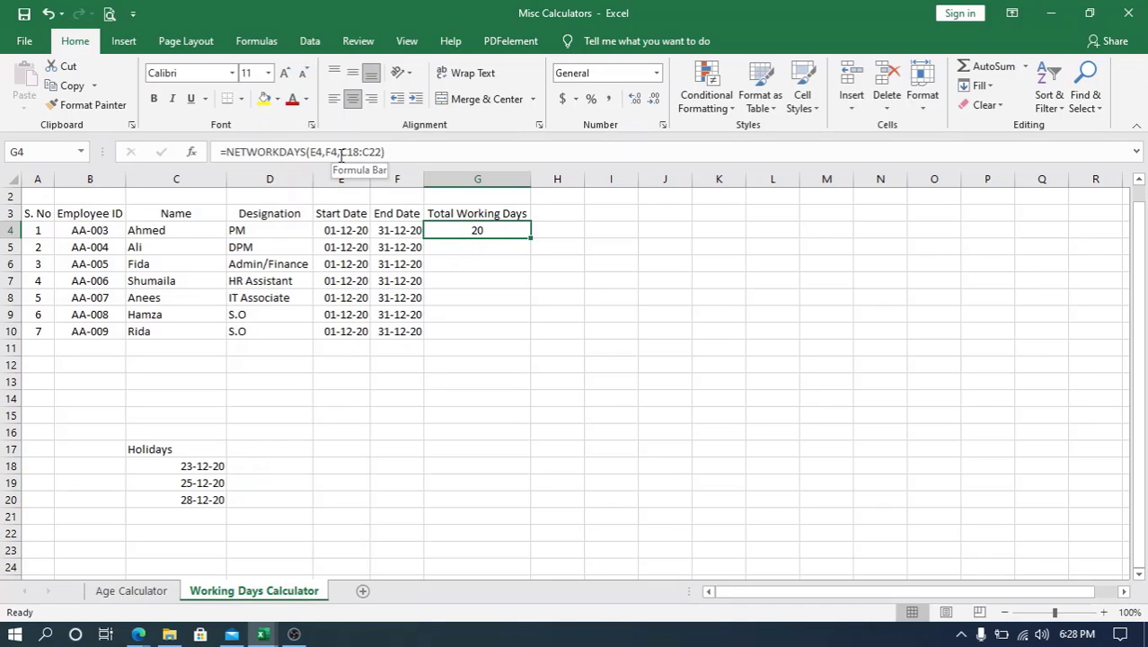
Step: Make the holidays range in the G4 formula absolute as $C$18:$C$22
{"action": "left_click_drag", "start_coordinate": [340, 152], "coordinate": [383, 152]}
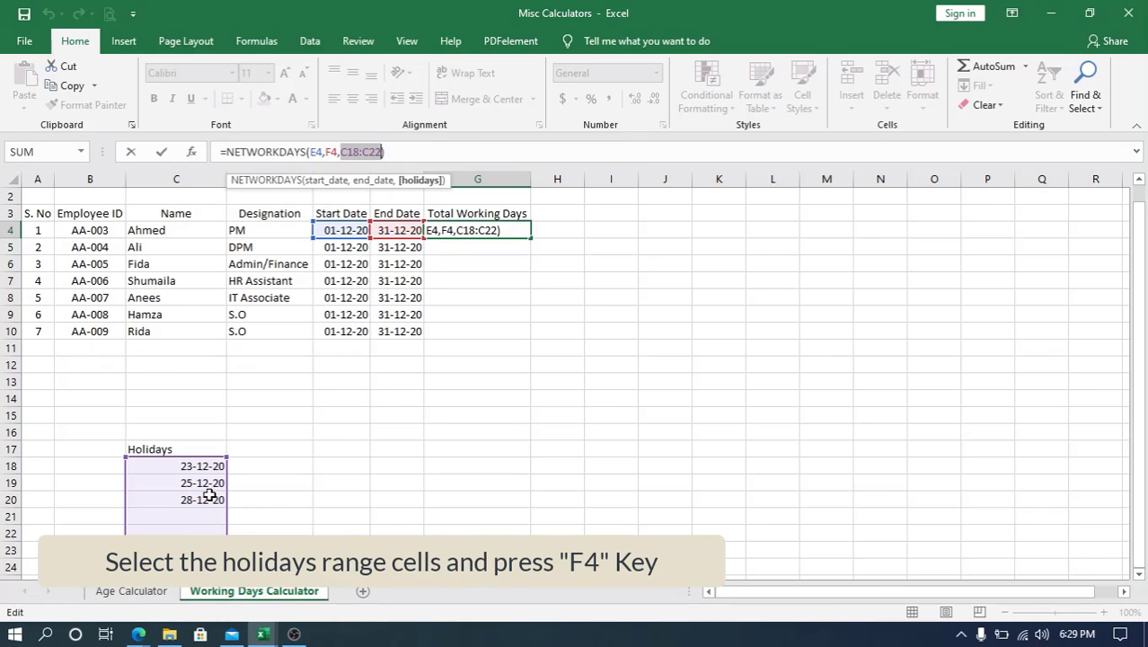
{"action": "key", "text": "F4"}
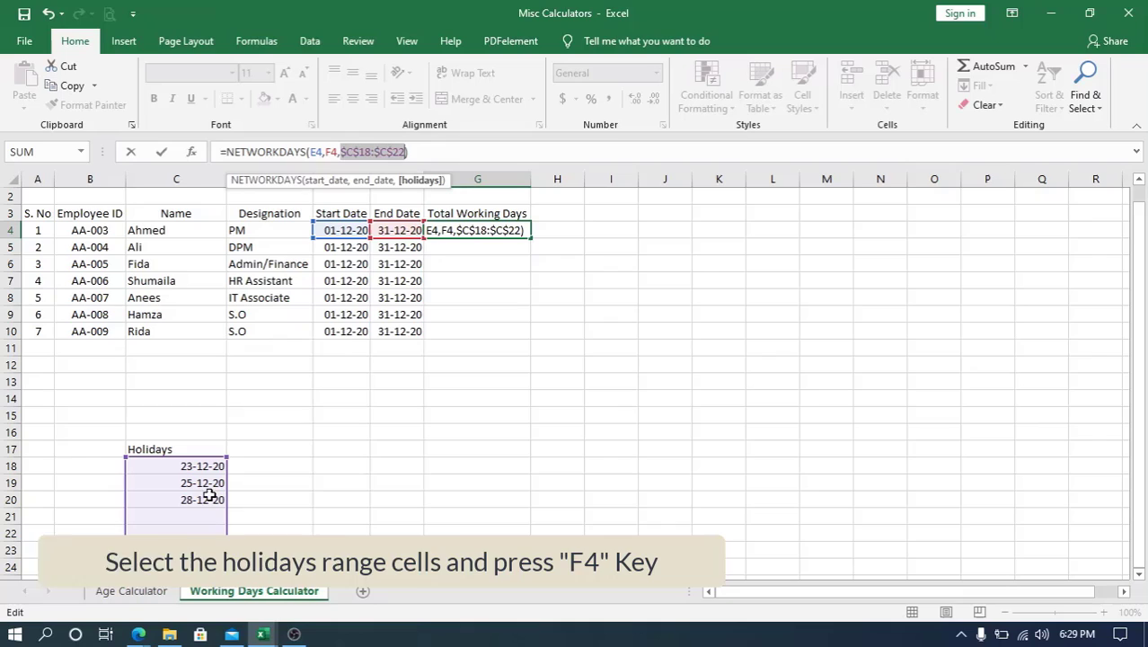
{"action": "key", "text": "Return"}
Step: Fill the G4 formula down to G10 for the remaining employees and check the copied formula in G7
{"action": "left_click", "coordinate": [517, 230]}
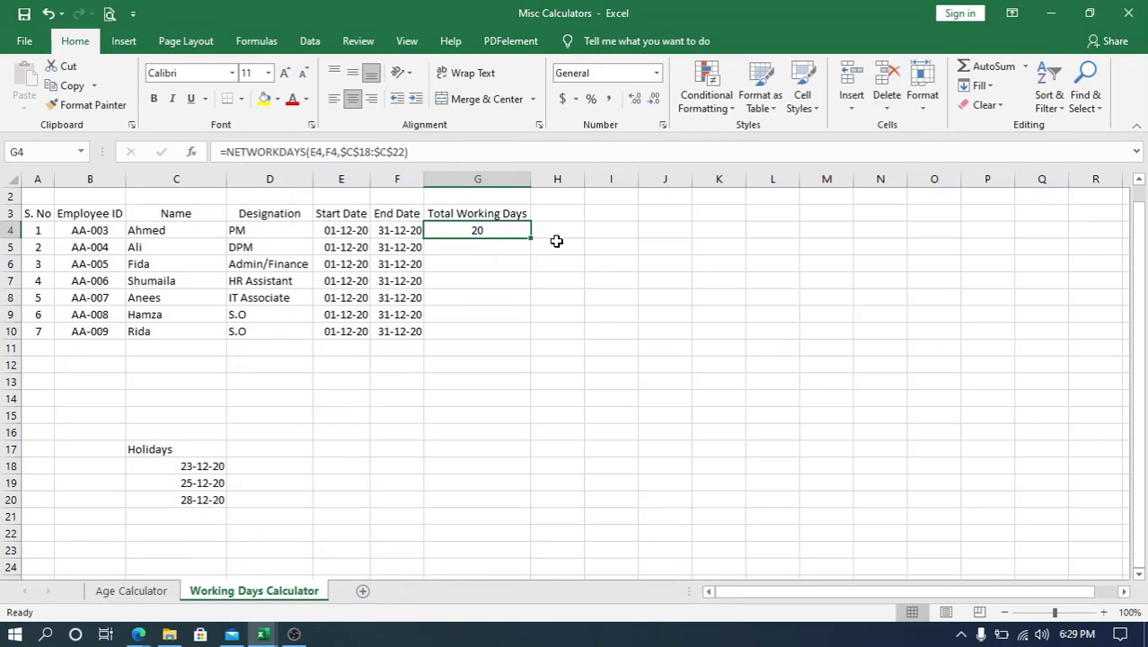
{"action": "left_click_drag", "start_coordinate": [529, 237], "coordinate": [517, 336]}
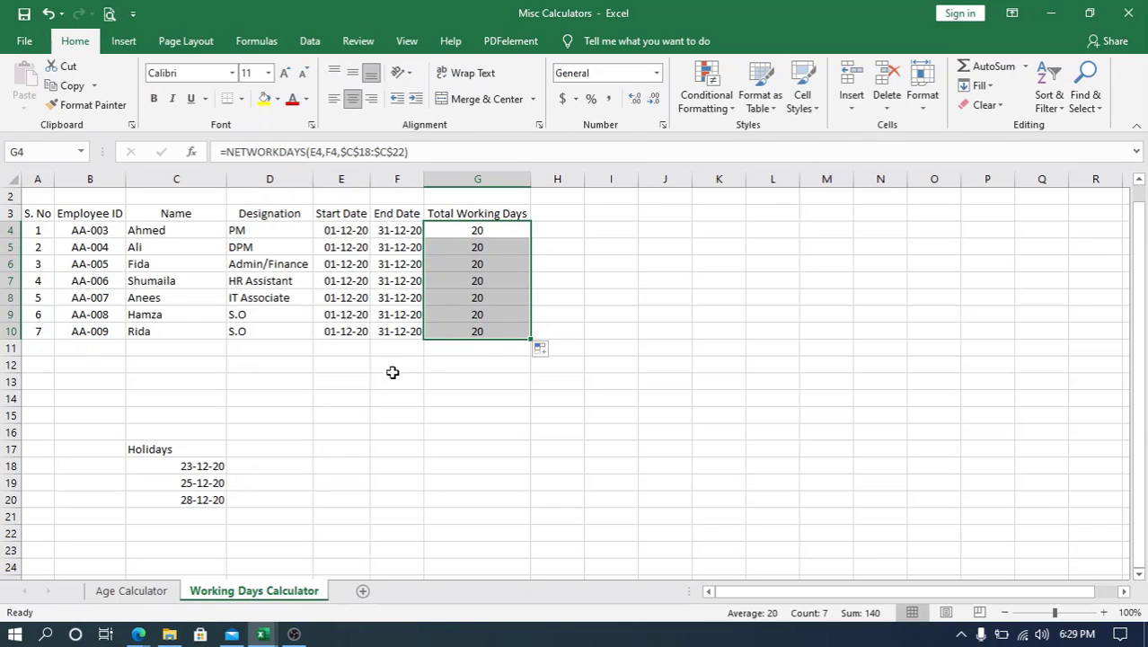
{"action": "left_click", "coordinate": [486, 280]}
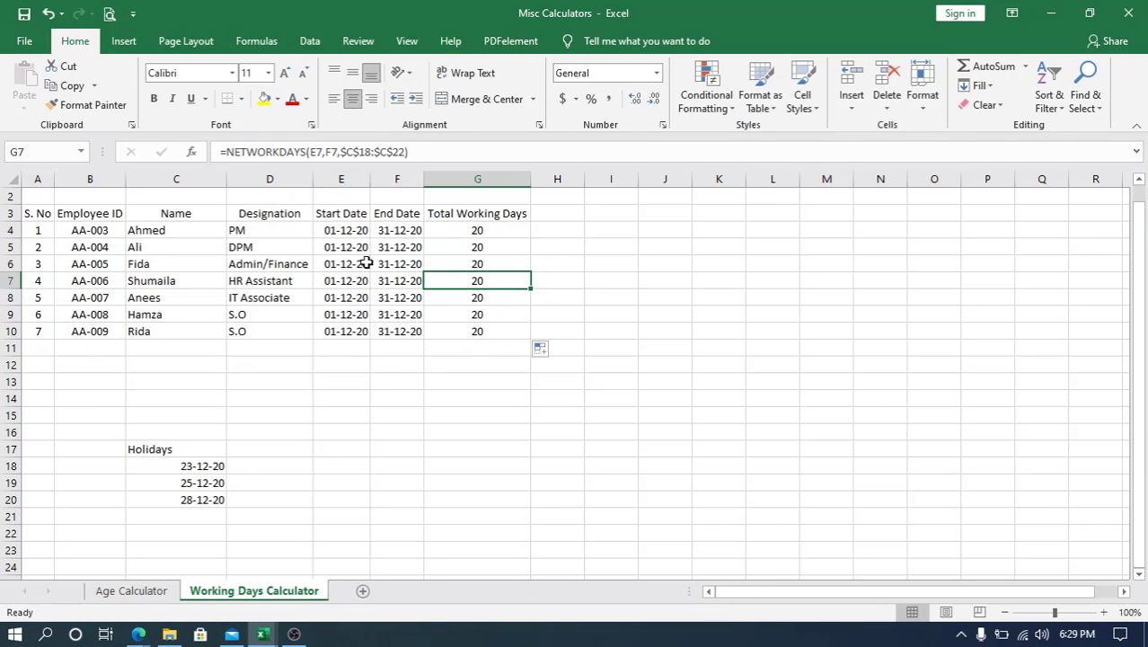
Step: Clear the holiday dates in C20 and C18 to test how the working day totals respond
{"action": "left_click", "coordinate": [198, 501]}
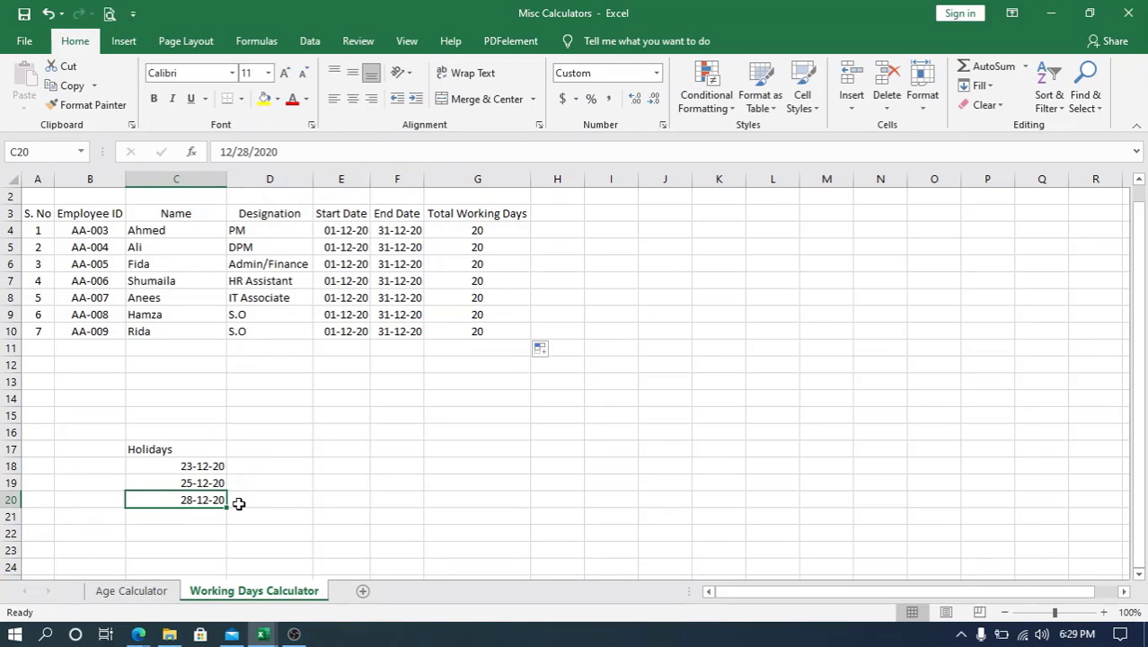
{"action": "key", "text": "Delete"}
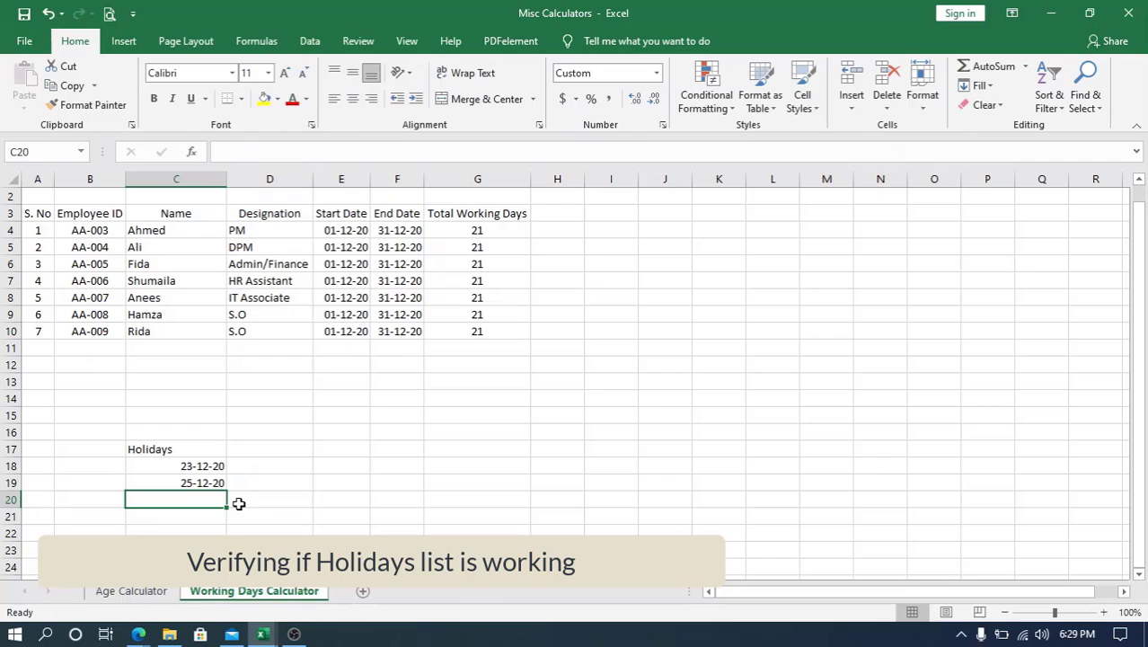
{"action": "key", "text": "Up"}
{"action": "key", "text": "Up"}
{"action": "key", "text": "Delete"}
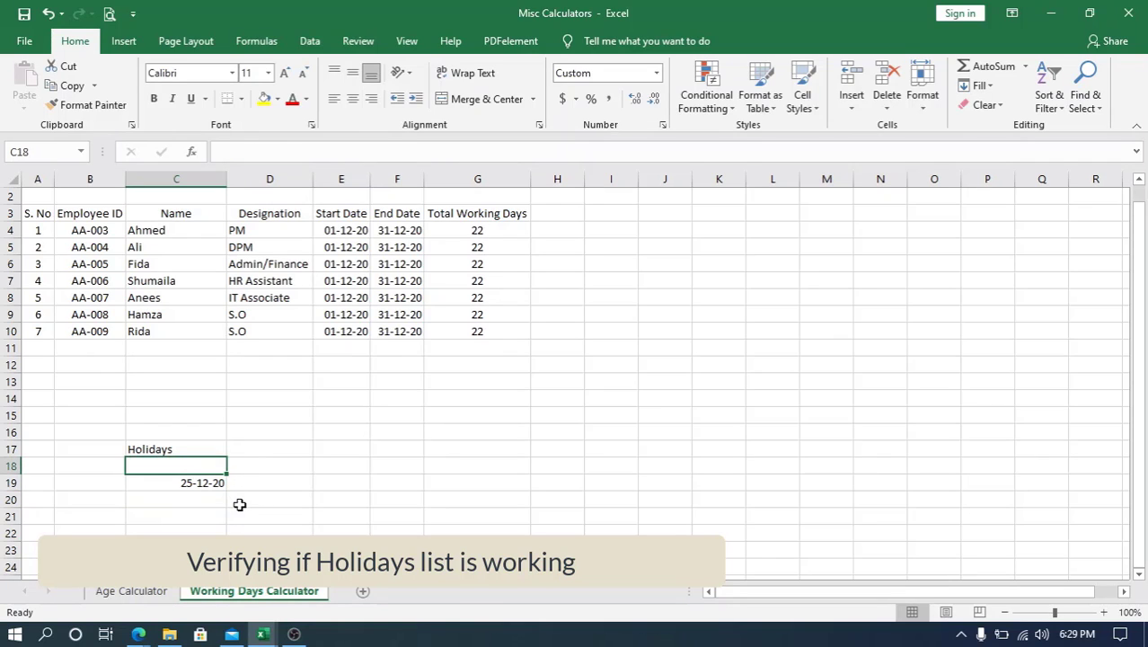
Step: Fill the holiday date from C19 down into the empty cell C20
{"action": "key", "text": "Up"}
{"action": "key", "text": "Up"}
{"action": "key", "text": "Down"}
{"action": "key", "text": "Down"}
{"action": "key", "text": "Down"}
{"action": "key", "text": "Down"}
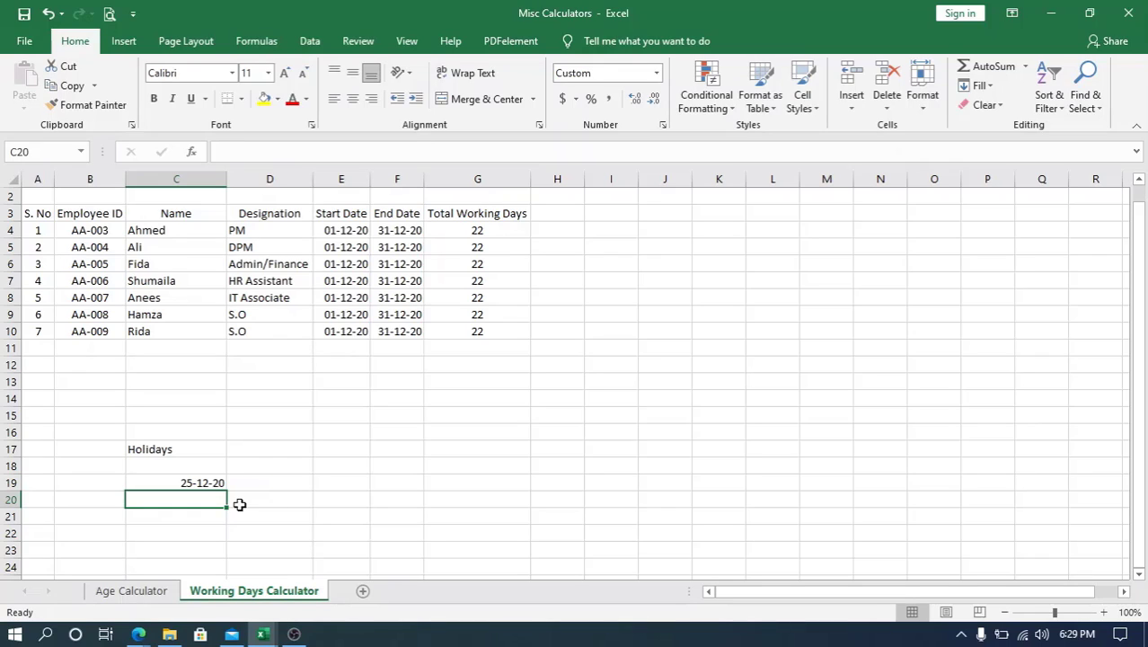
{"action": "key", "text": "Up"}
{"action": "key", "text": "Down"}
{"action": "key", "text": "ctrl+d"}
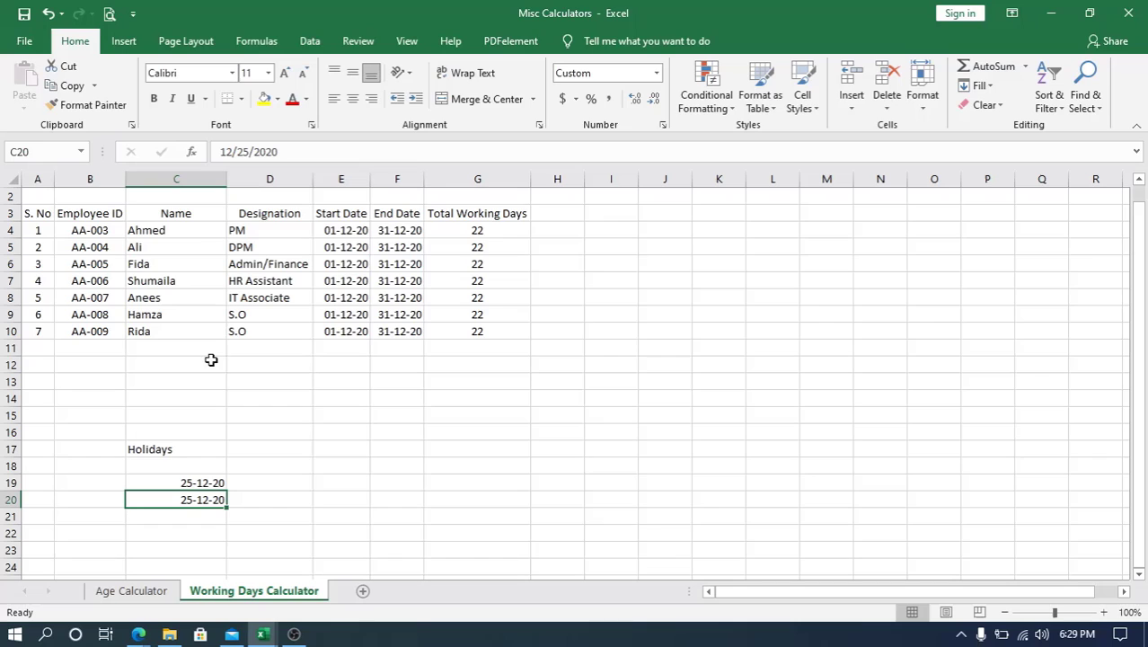
Step: Change the day of the holiday date in C20 to 13, making it 12/13/2020
{"action": "left_click", "coordinate": [244, 151]}
{"action": "key", "text": "BackSpace"}
{"action": "key", "text": "BackSpace"}
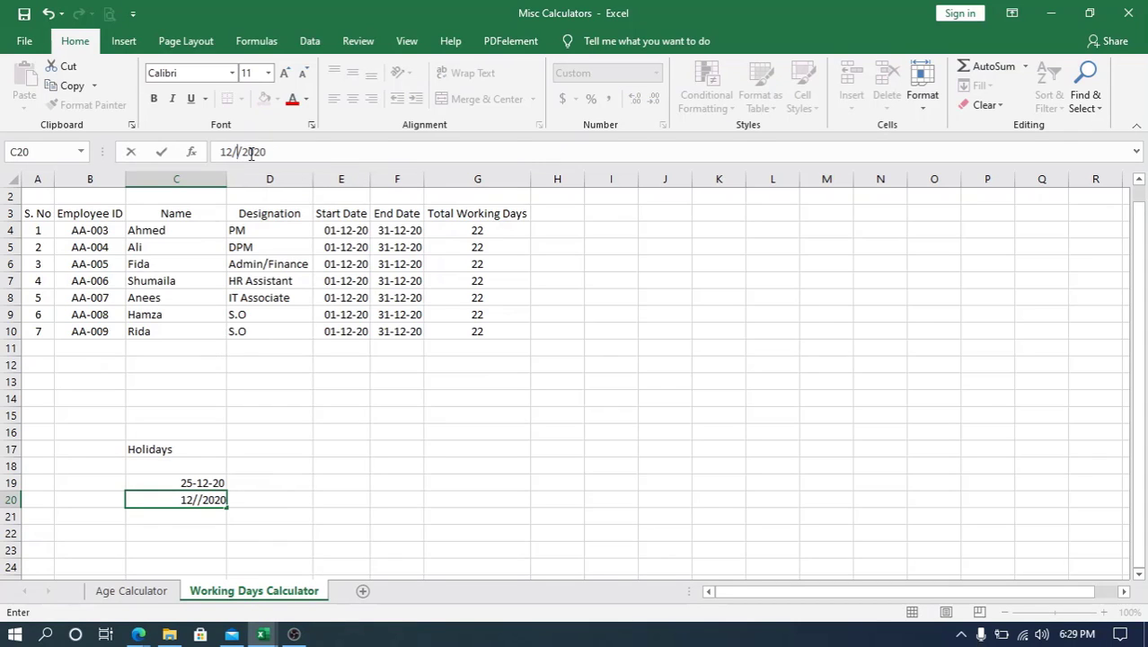
{"action": "type", "text": "13"}
{"action": "key", "text": "Return"}
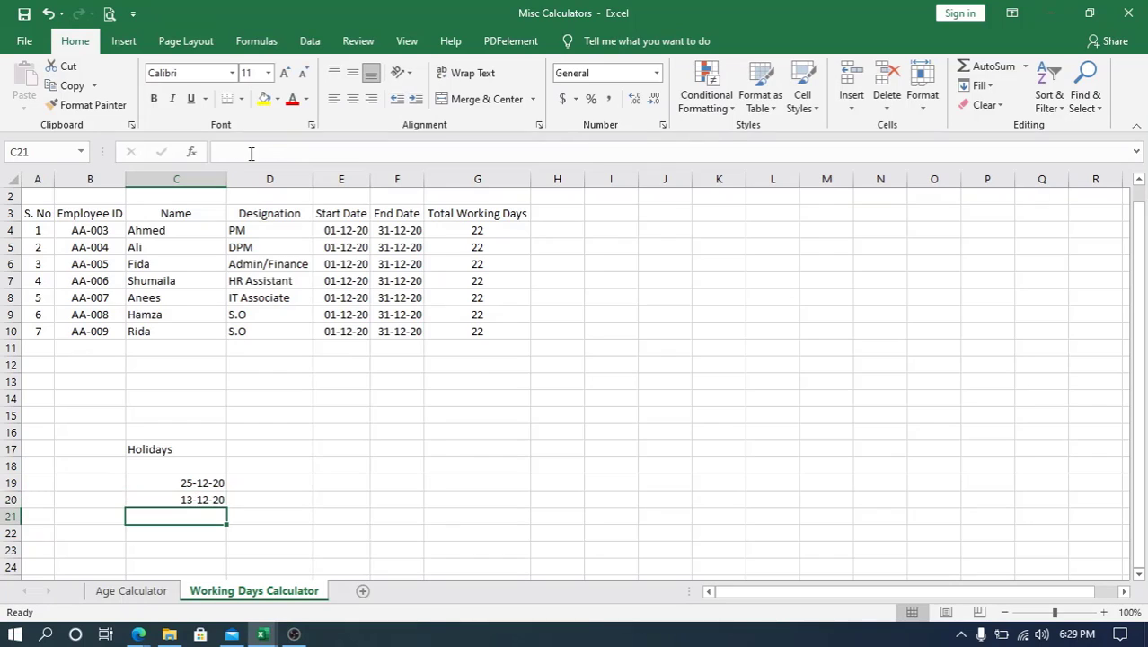
{"action": "key", "text": "Up"}
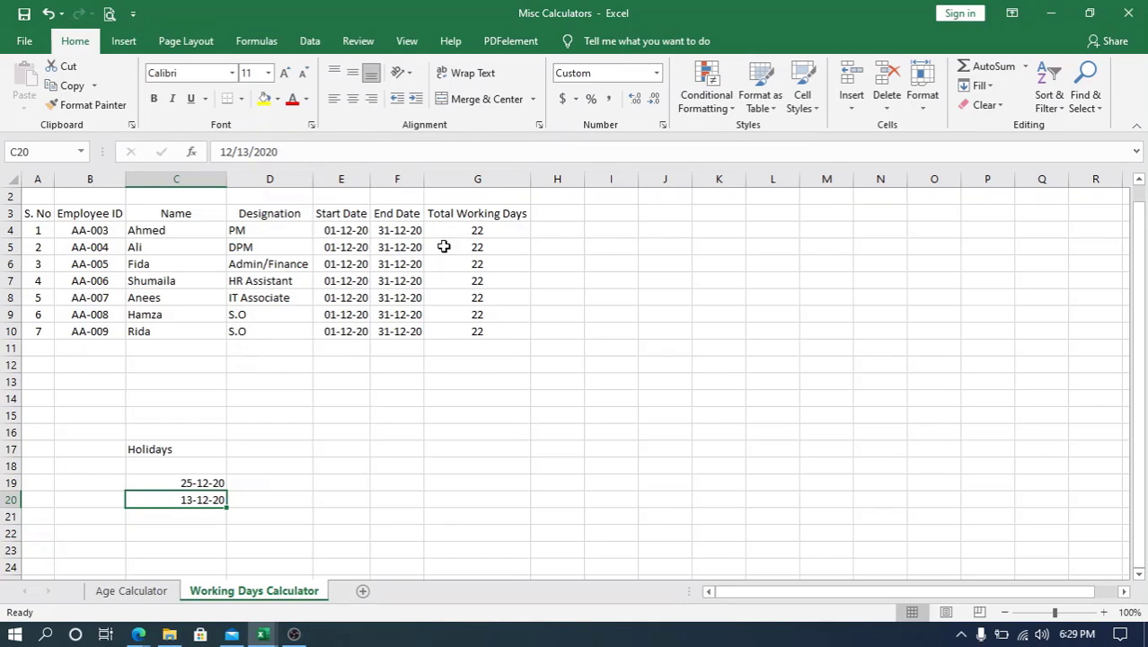
Step: Check the weekdays in the December 2020 system calendar and change the holiday in C20 to 12/14/2020
{"action": "left_click", "coordinate": [1065, 634]}
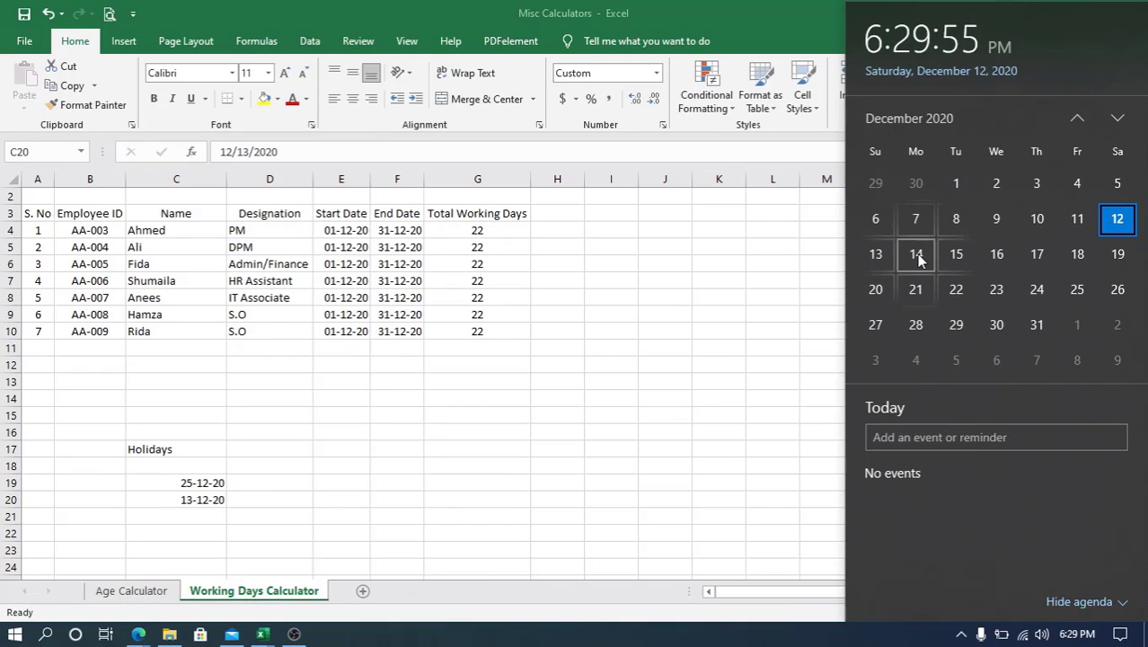
{"action": "left_click", "coordinate": [205, 506]}
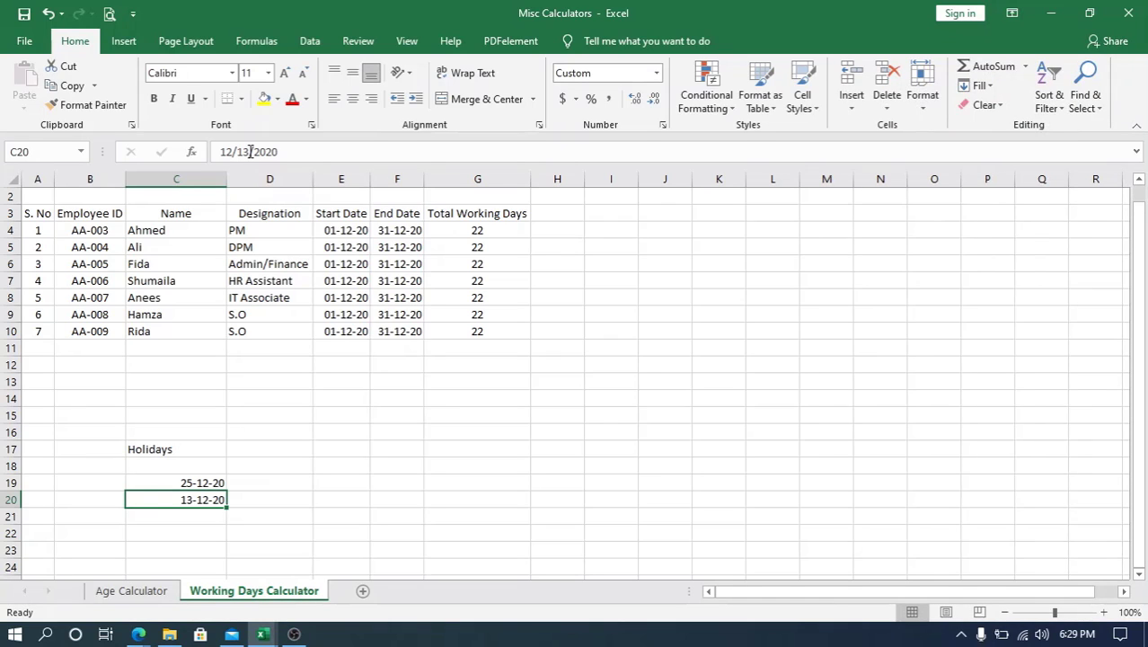
{"action": "left_click", "coordinate": [250, 152]}
{"action": "key", "text": "BackSpace"}
{"action": "type", "text": "4"}
{"action": "key", "text": "Return"}
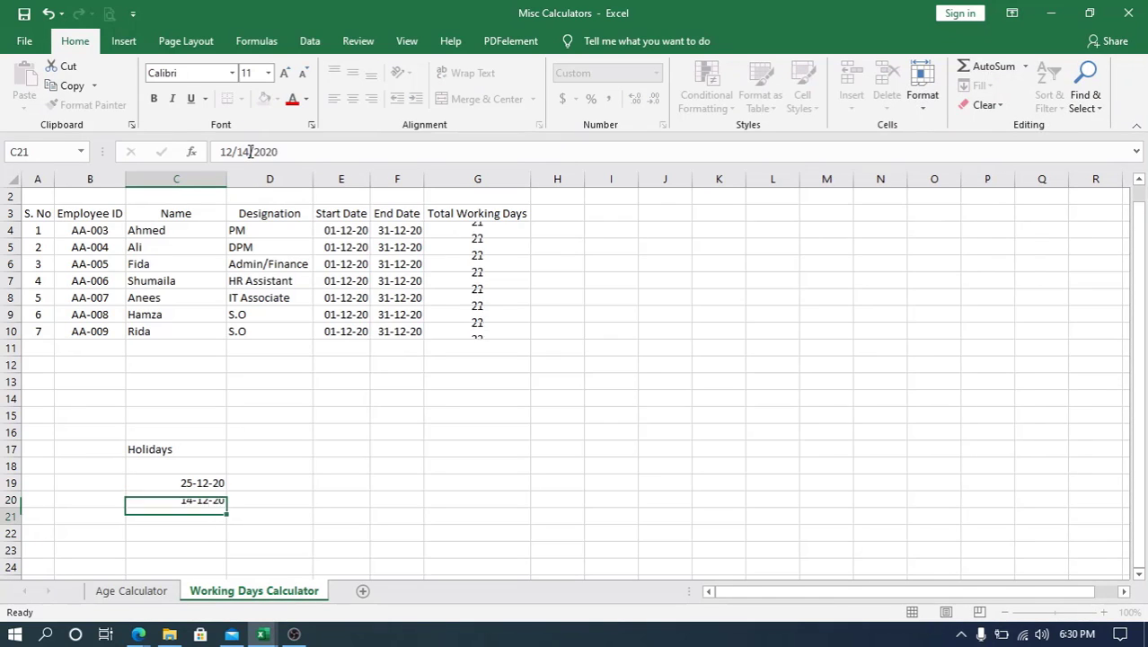